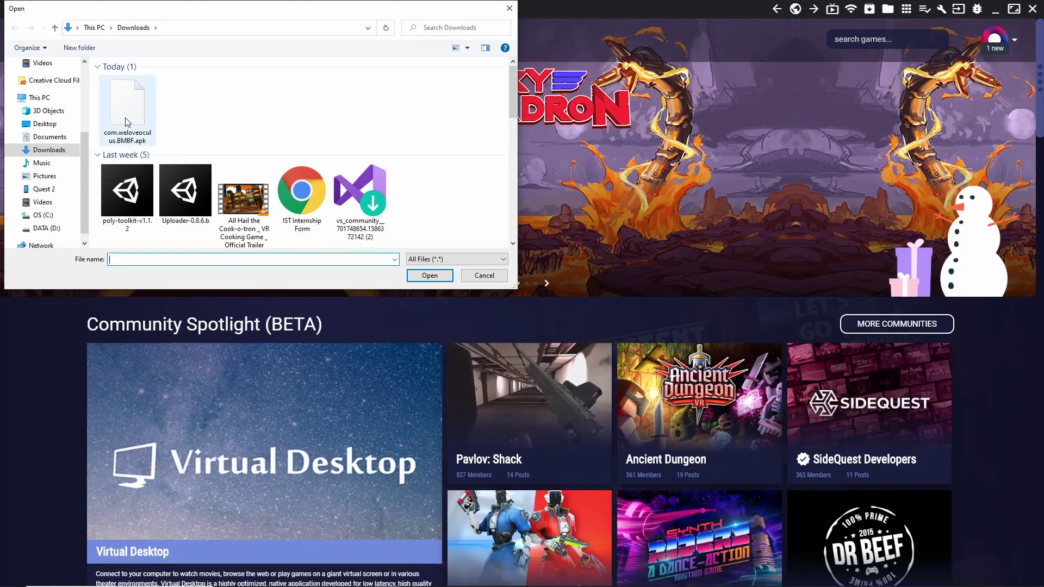
Step: Pick com.weloveoculus.BMBF.apk from Downloads and install it onto the Quest via SideQuest
click(126, 122)
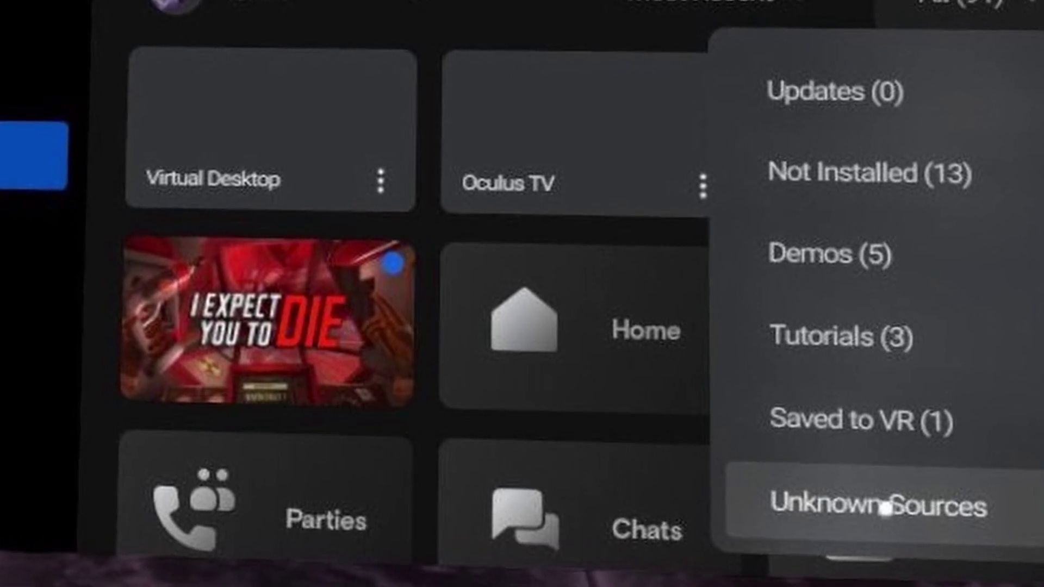
Step: Filter the Quest library to Unknown Sources apps to find BMBF
click(905, 513)
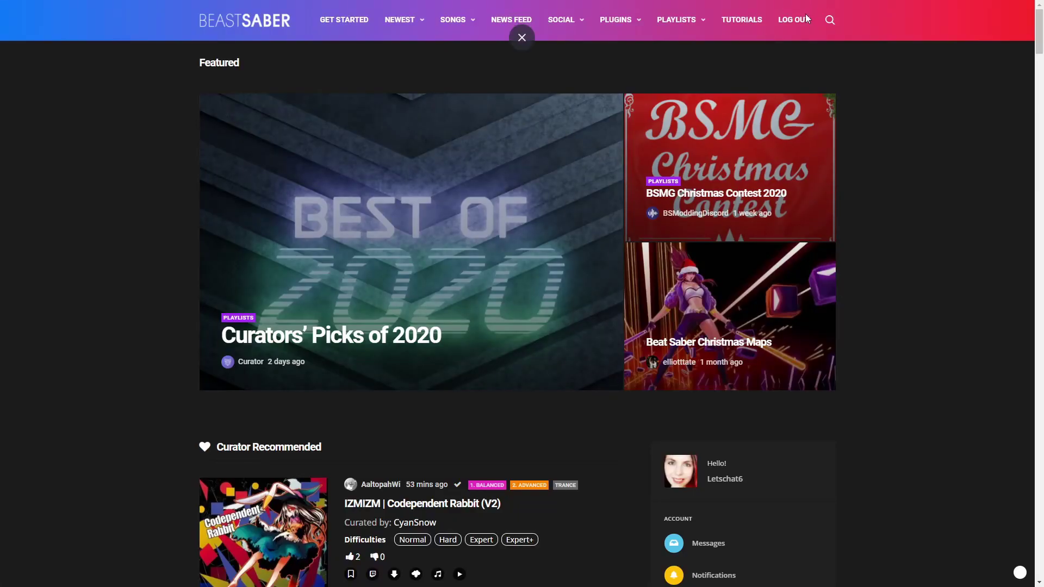
Step: Open the account's Bookmarks list from BeastSaber's PLAYLISTS menu
scroll(919, 315, down, 5)
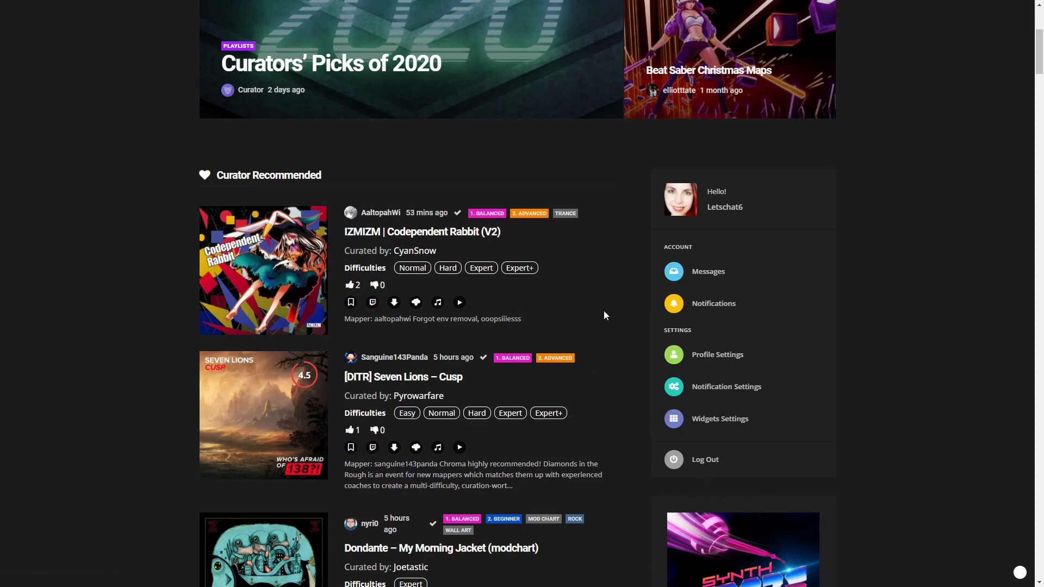
scroll(551, 363, up, 5)
mouse_move(681, 11)
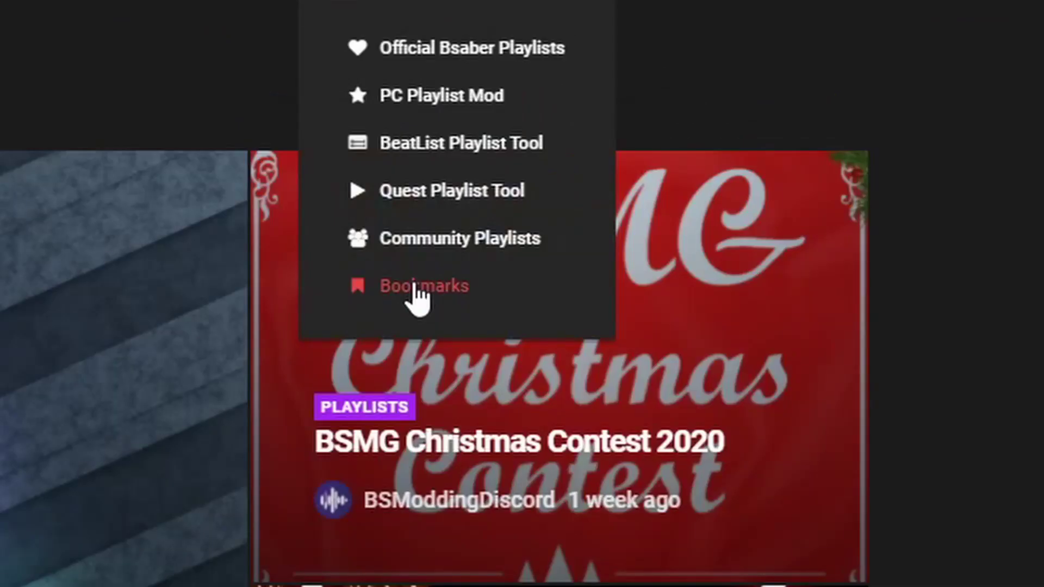
click(417, 287)
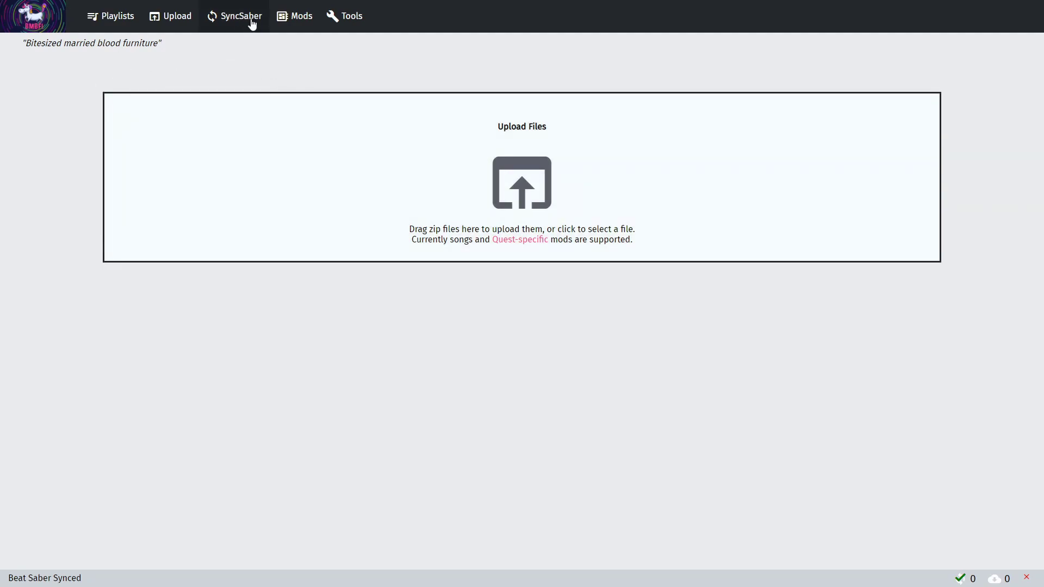
Step: On BMBF's SyncSaber page, raise the Bookmarks feed Max Songs to 200
click(251, 21)
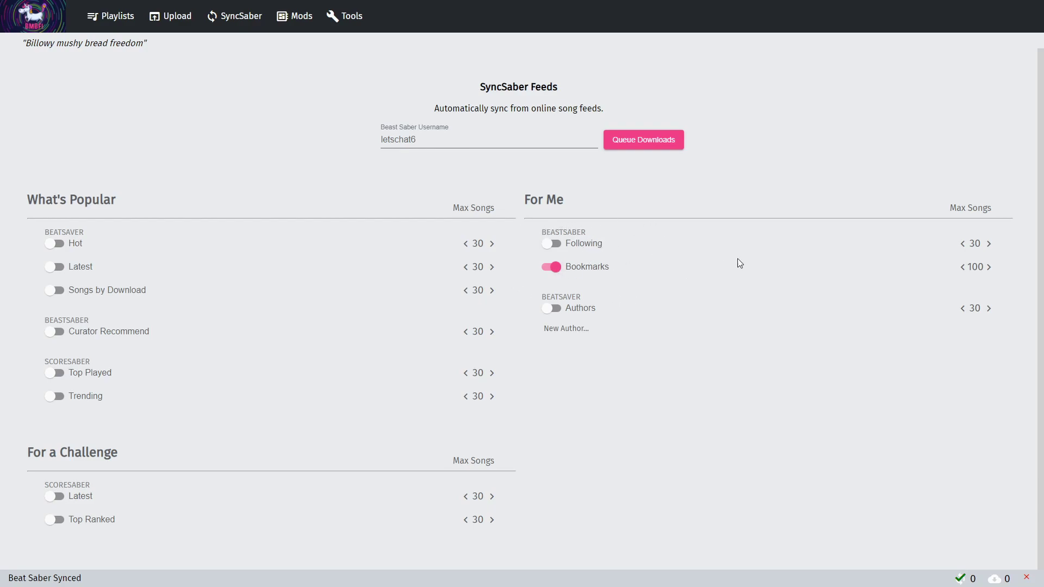
click(989, 267)
click(988, 268)
click(989, 267)
click(989, 267)
click(989, 267)
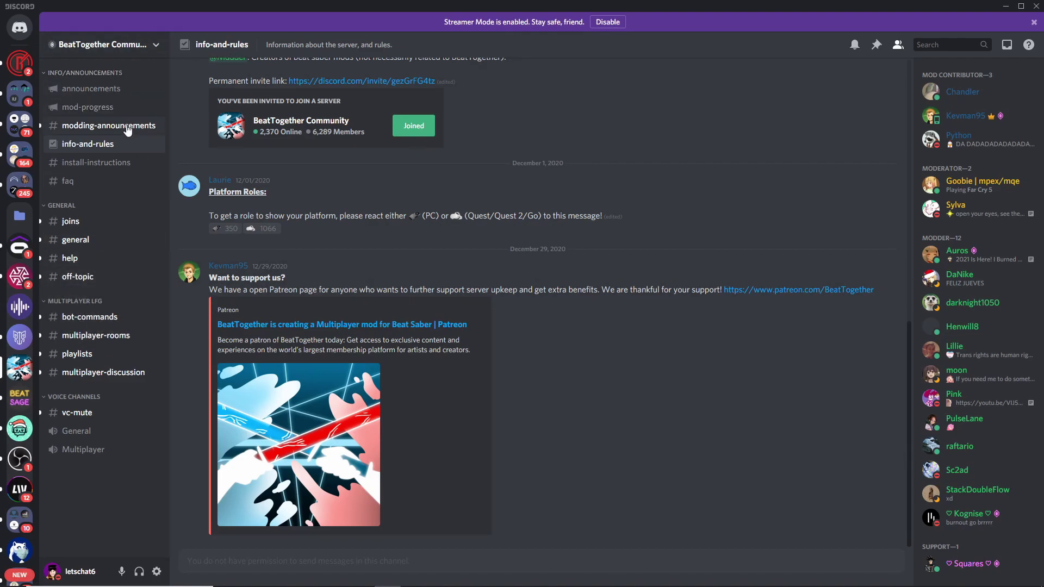
Step: Switch to the #install-instructions channel in the BeatTogether Community server
click(121, 171)
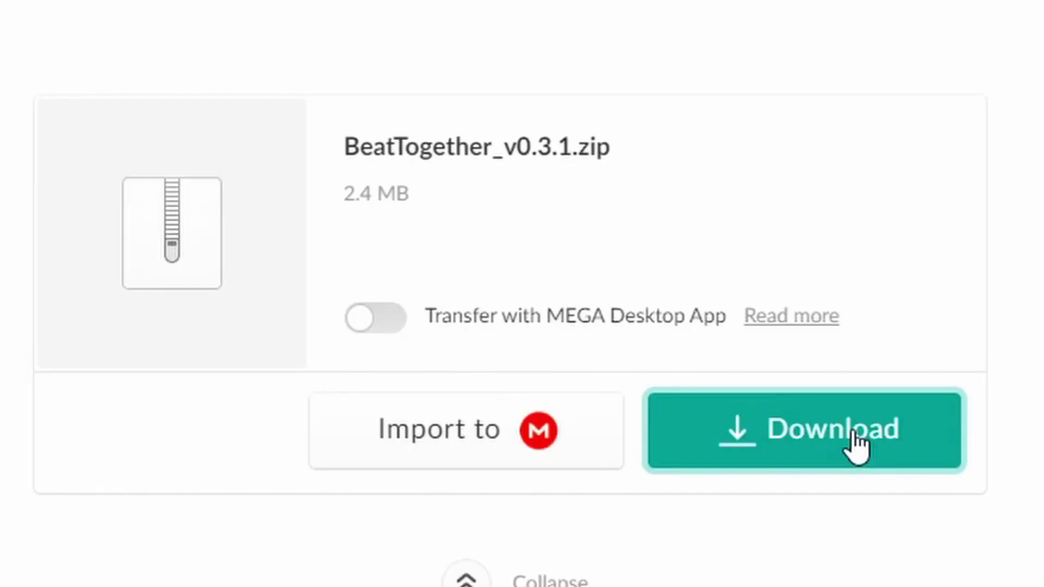
Step: Download BeatTogether_v0.3.1.zip from the MEGA page
click(857, 444)
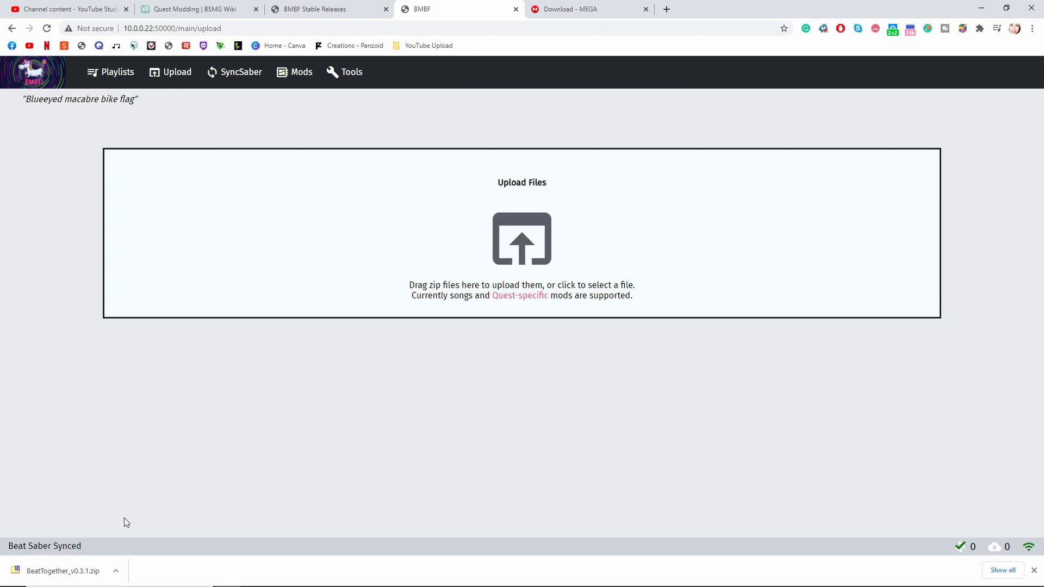
Step: Upload BeatTogether_v0.3.1.zip to BMBF's Upload Files and sync it to Beat Saber
drag(64, 570, 538, 269)
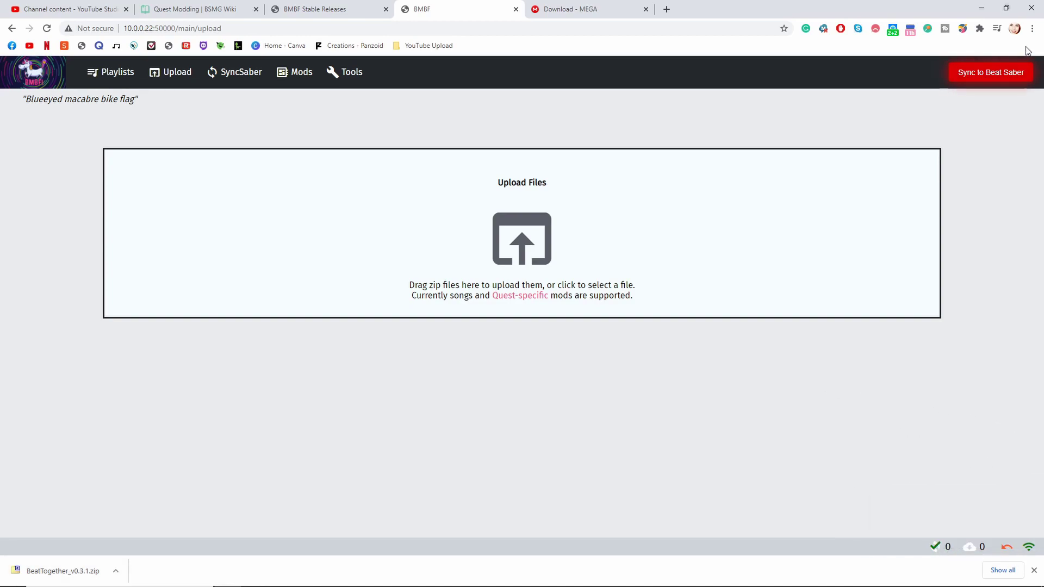
click(991, 72)
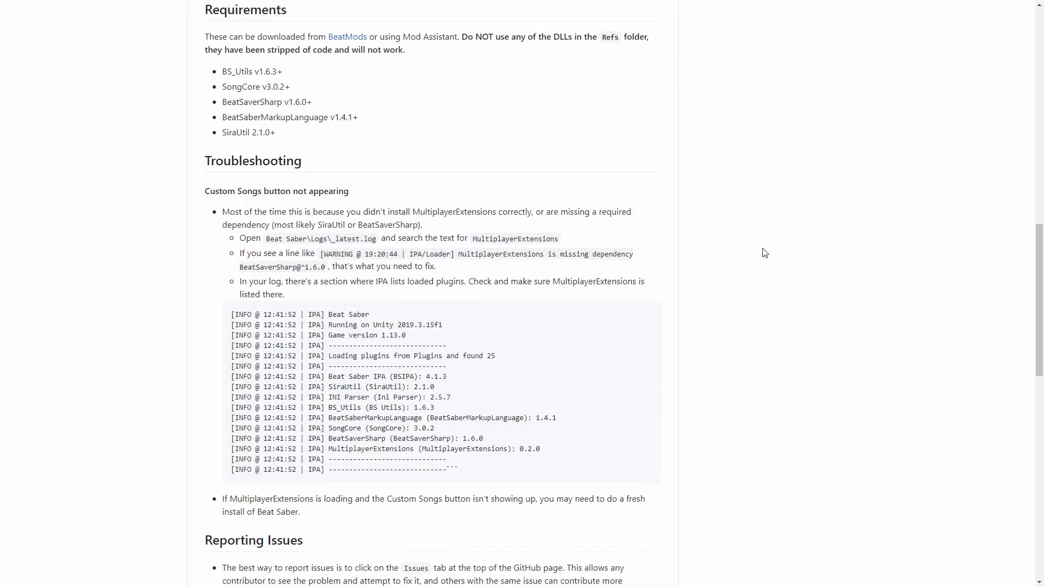
Step: Scroll the MultiplayerExtensions README to review its Requirements section
scroll(765, 253, up, 8)
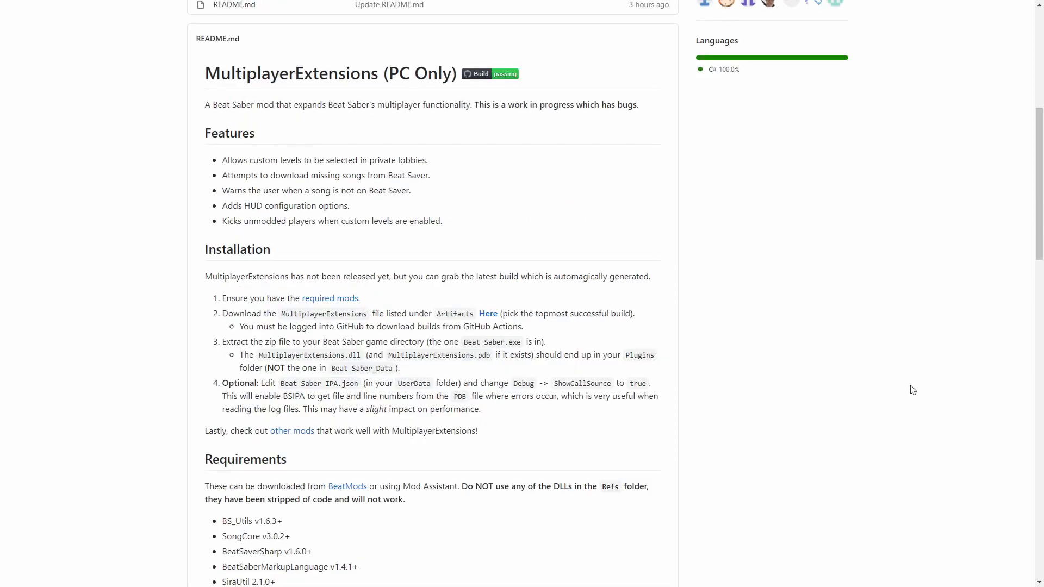
scroll(823, 483, down, 1)
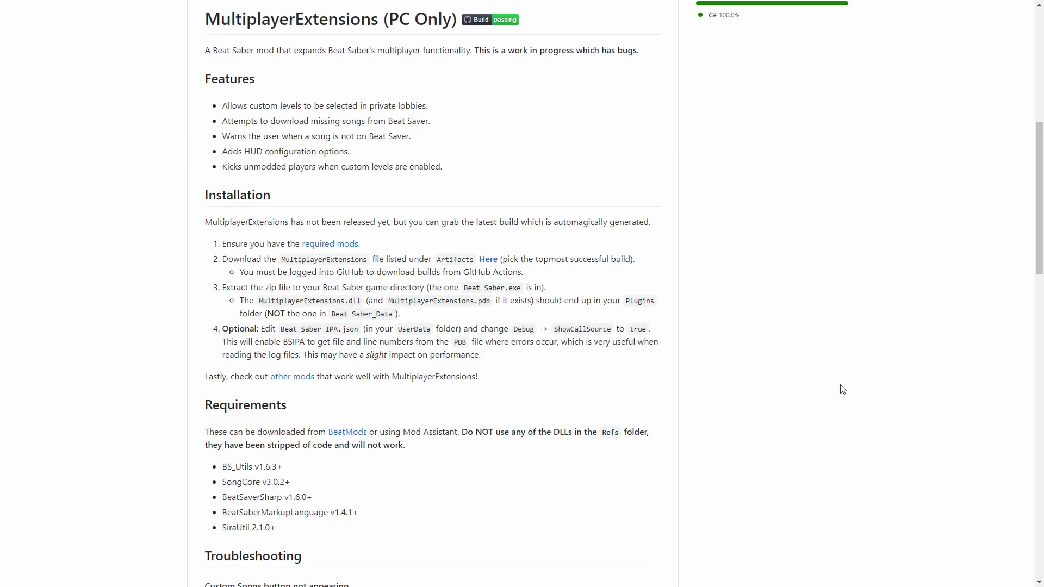
scroll(857, 428, down, 4)
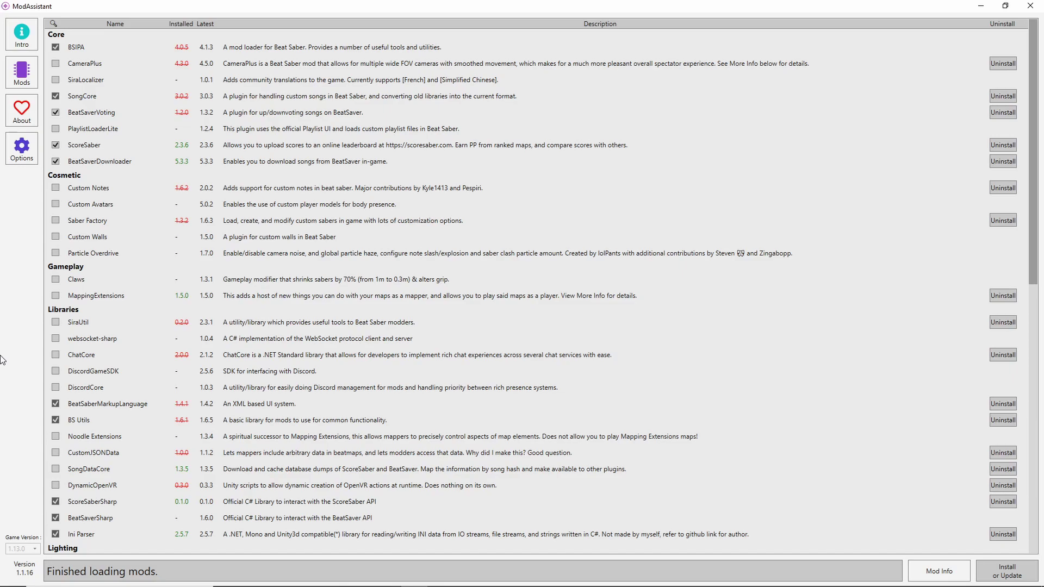
Step: Tick SiraUtil with the required library updates and install them in ModAssistant
scroll(103, 306, down, 3)
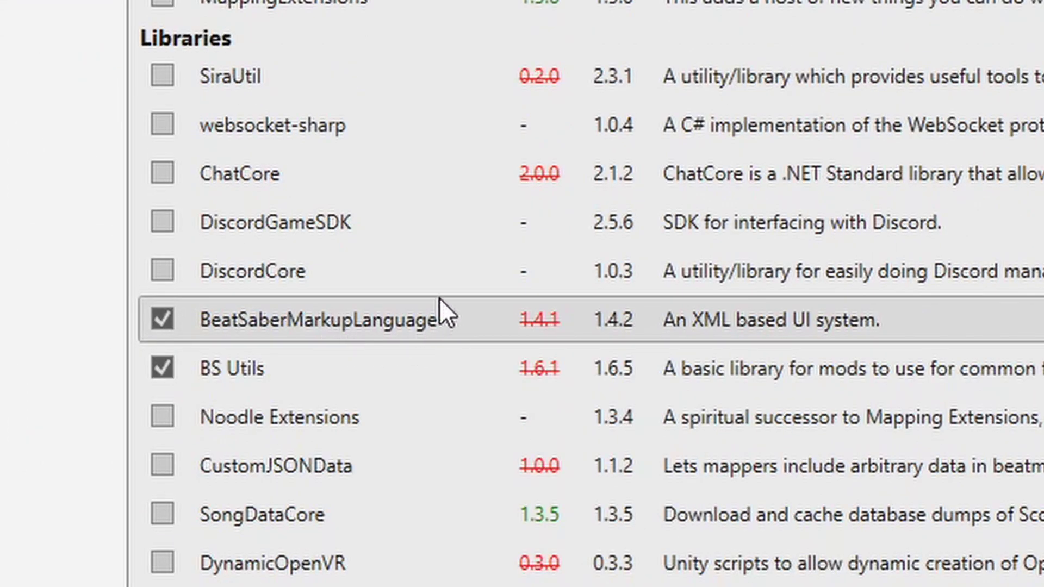
click(162, 76)
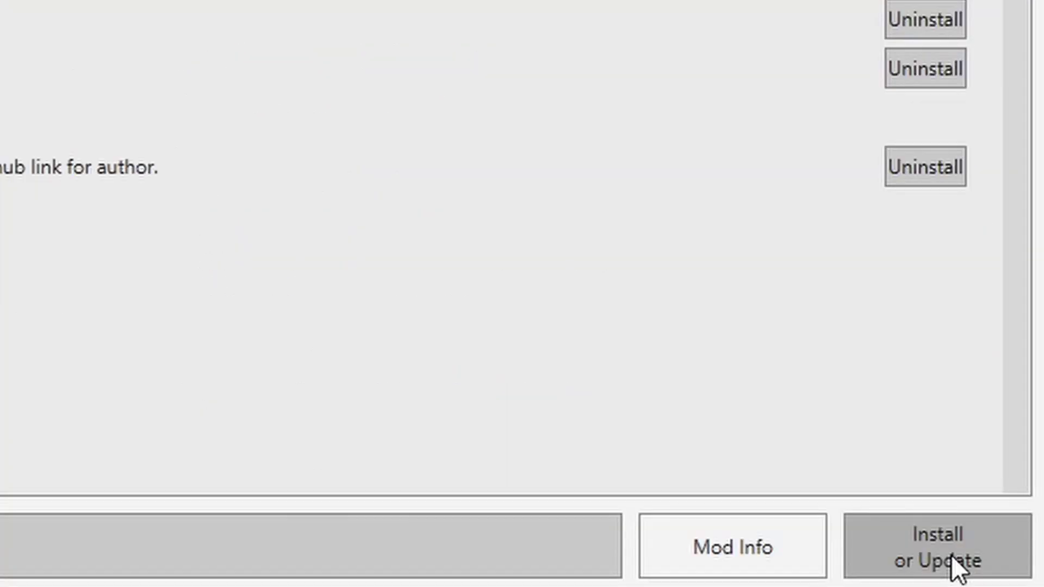
click(951, 555)
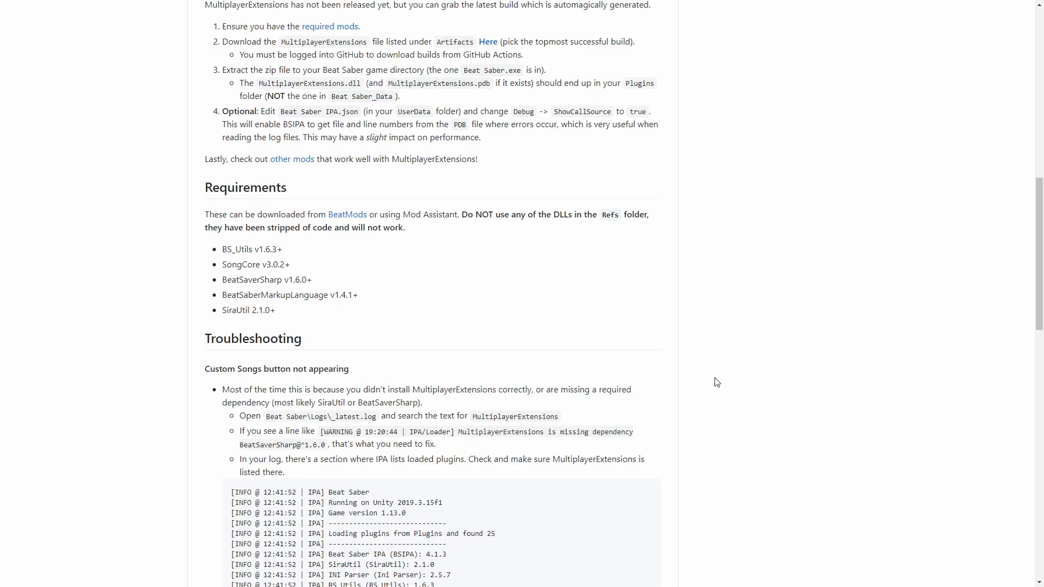
Step: Download the MultiplayerExtensions-0.3.0-bs1.13.0-f6af418 artifact from the latest successful build run
scroll(344, 294, up, 4)
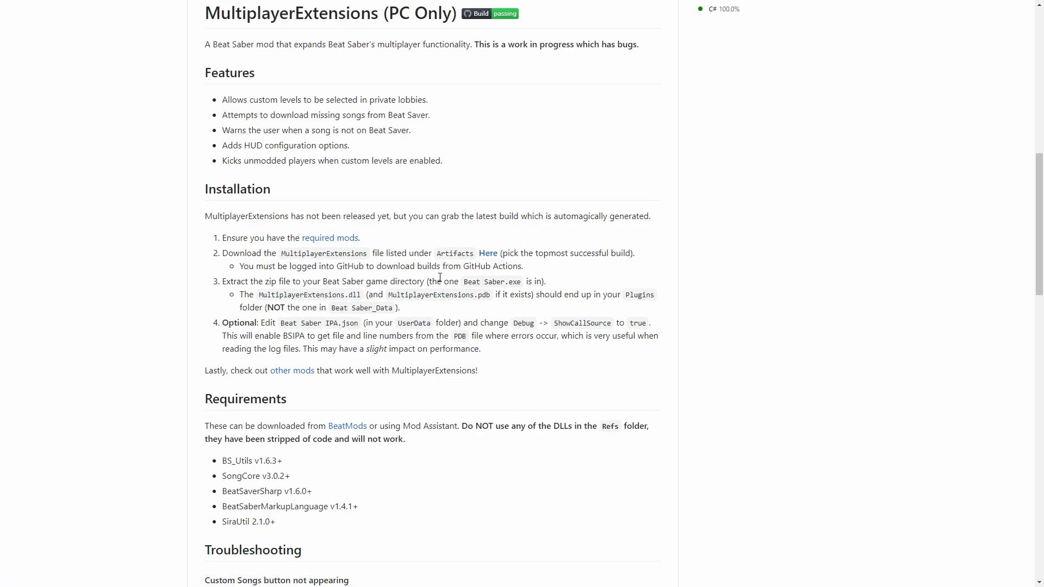
click(493, 254)
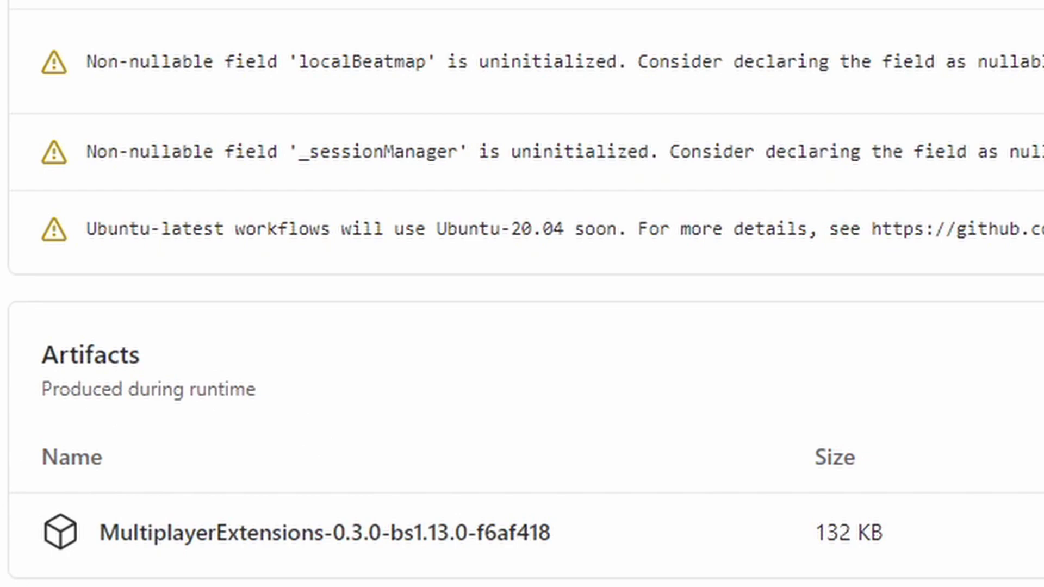
click(235, 533)
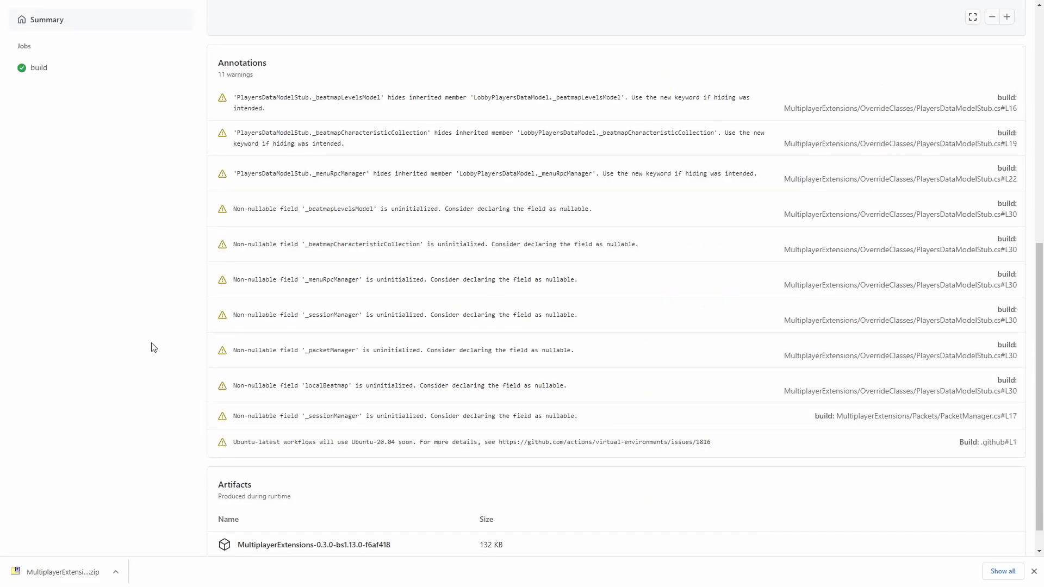
Step: Open the downloaded MultiplayerExtensions zip in 7-Zip and start extracting its Plugins folder
click(116, 574)
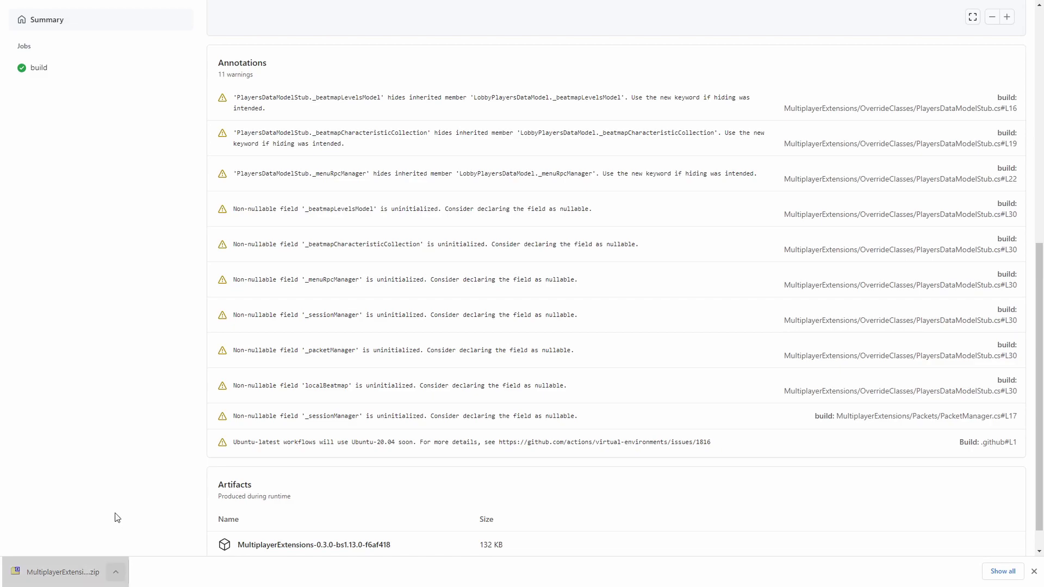
click(83, 571)
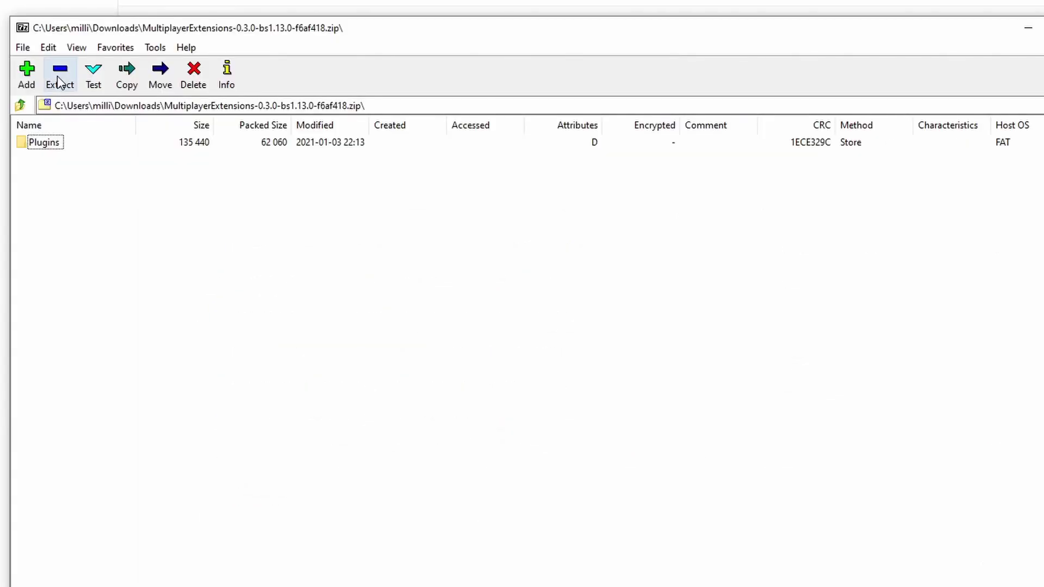
click(165, 168)
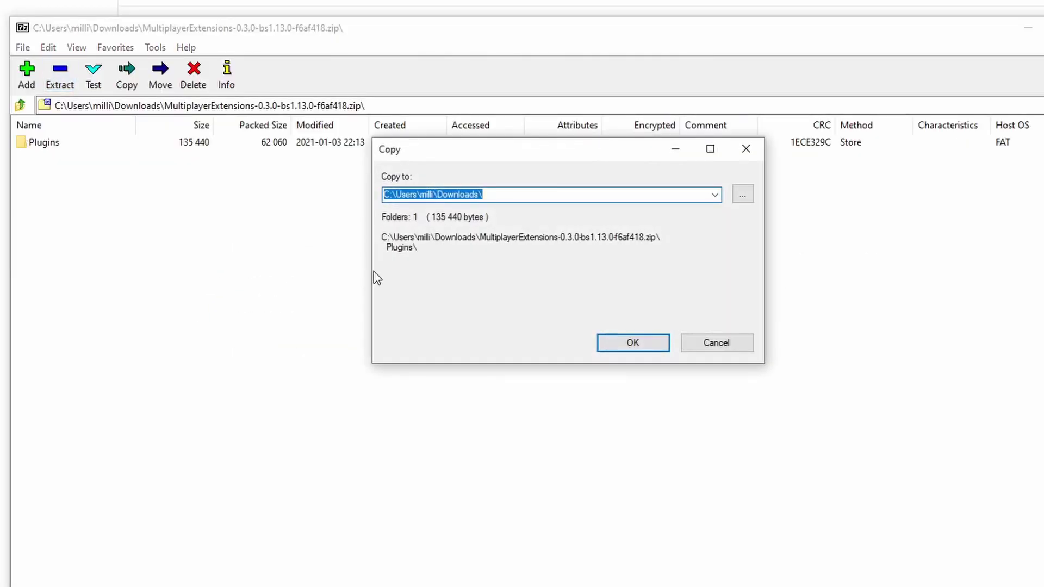
click(739, 191)
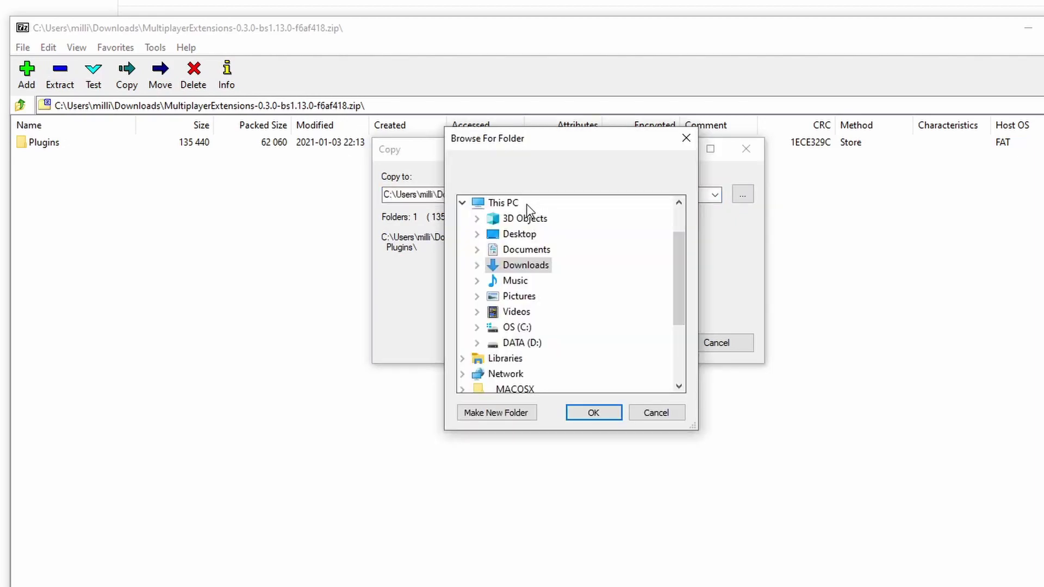
Step: Set the extraction target to Program Files (x86)\Steam\steamapps\common\Beat Saber\Plugins and confirm
click(477, 328)
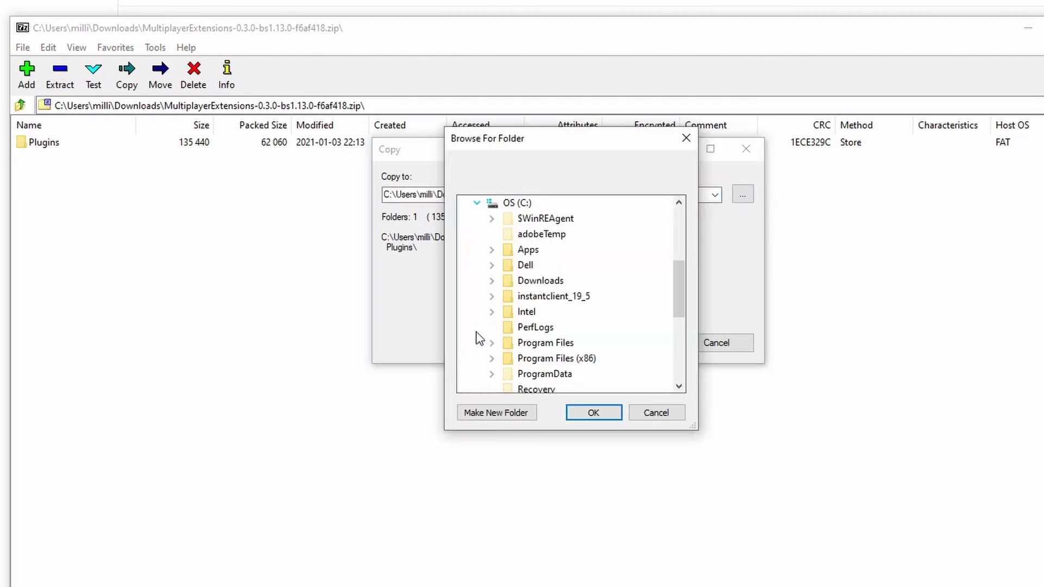
scroll(497, 318, down, 1)
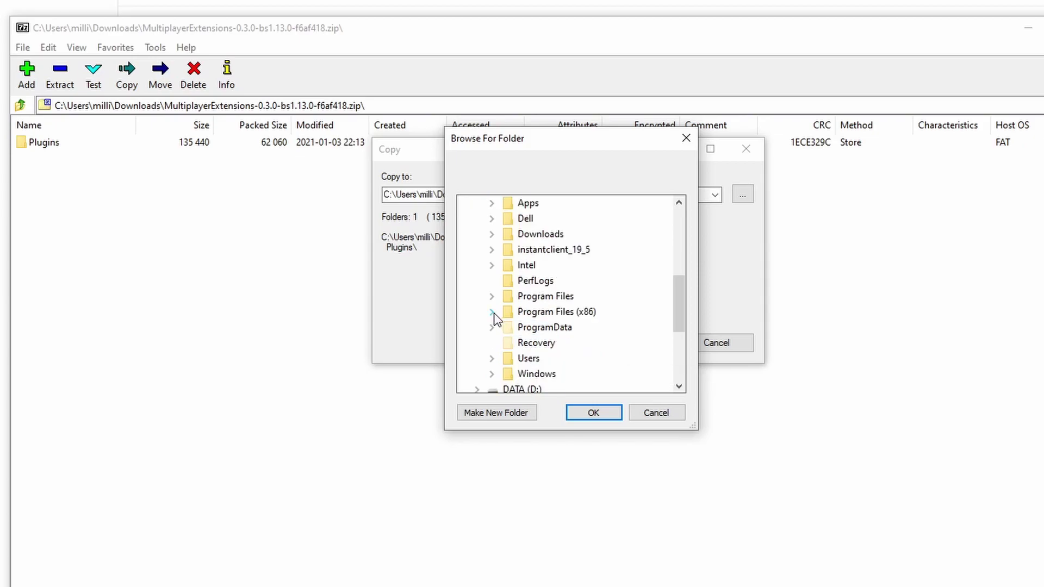
click(492, 312)
scroll(540, 348, down, 10)
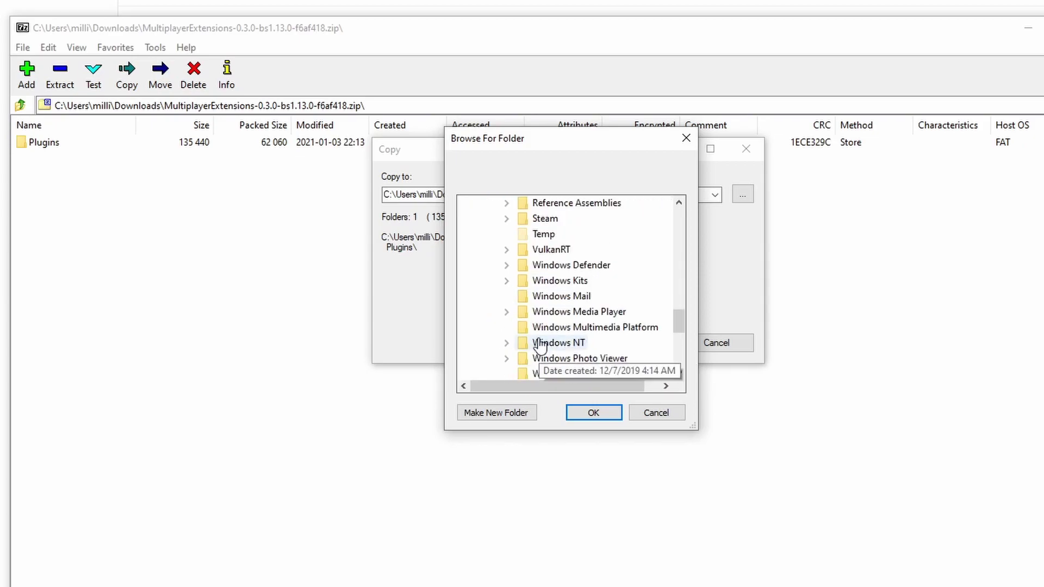
click(506, 218)
scroll(566, 364, down, 5)
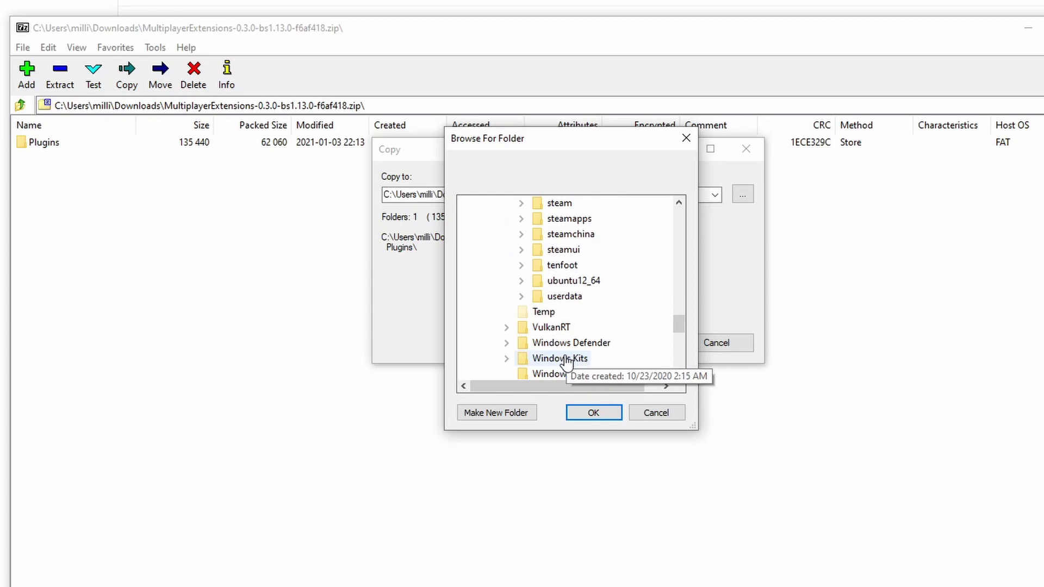
scroll(555, 348, up, 1)
click(520, 265)
click(535, 280)
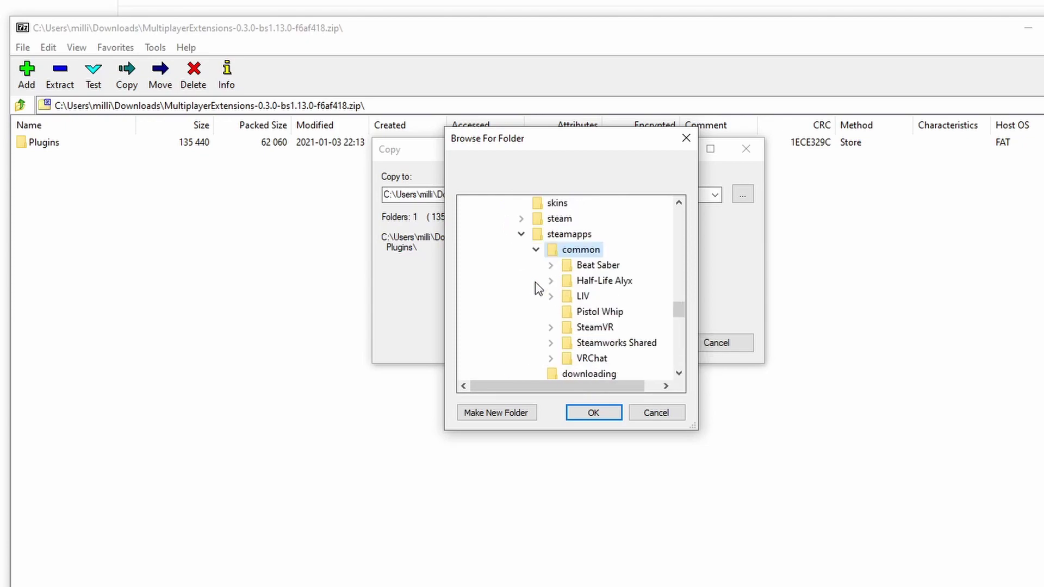
click(551, 265)
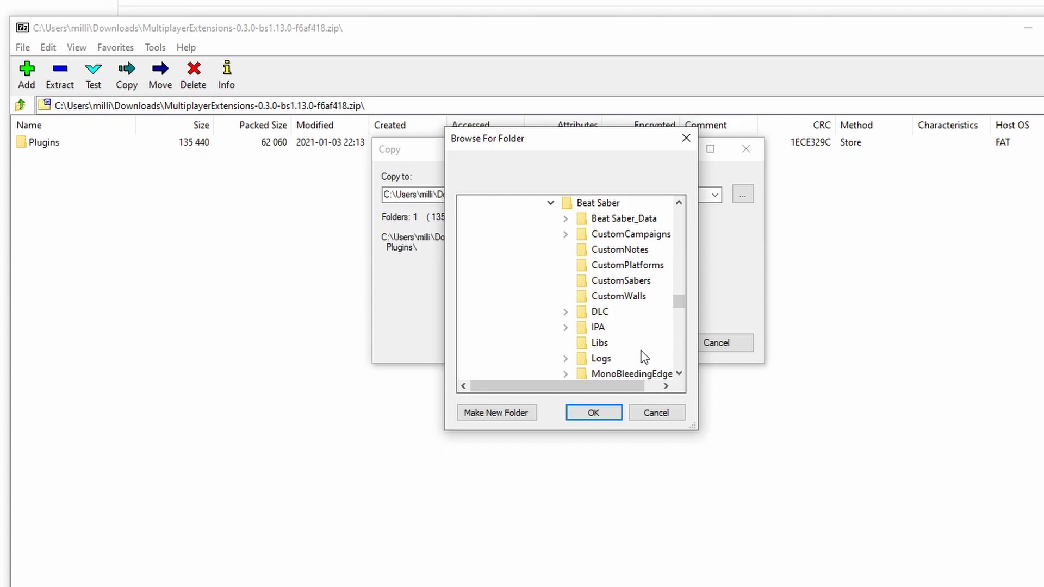
scroll(645, 357, down, 2)
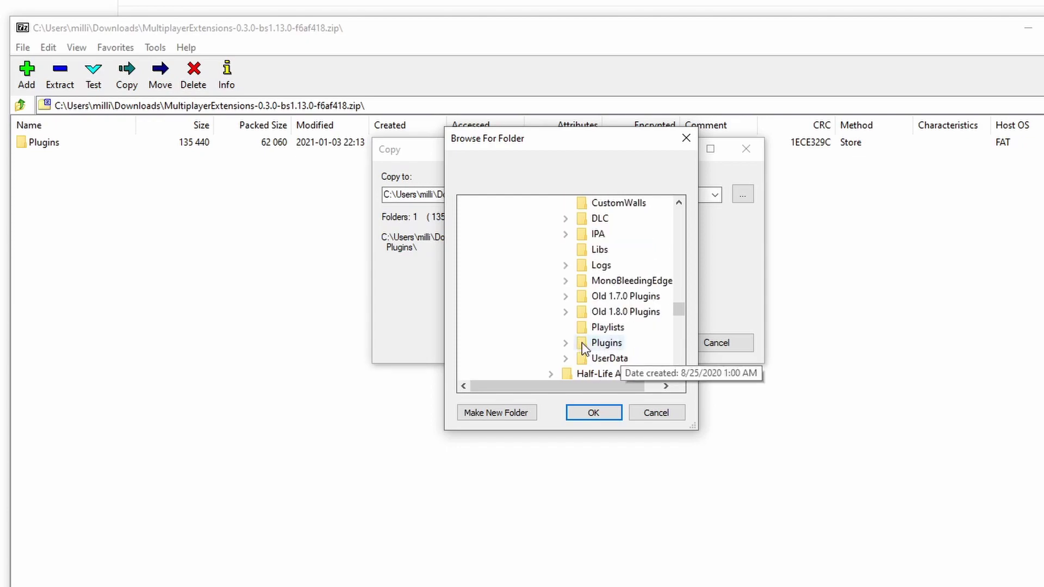
click(584, 345)
click(593, 413)
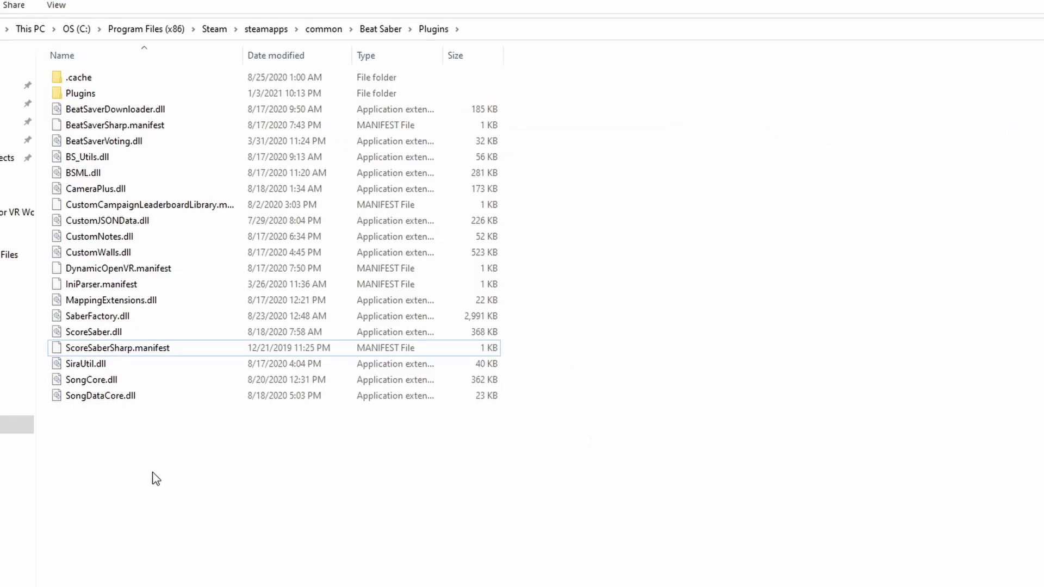
Step: Move both MultiplayerExtensions files from the nested Plugins folder up one level, then delete the empty folder
double_click(103, 97)
key(ctrl+a)
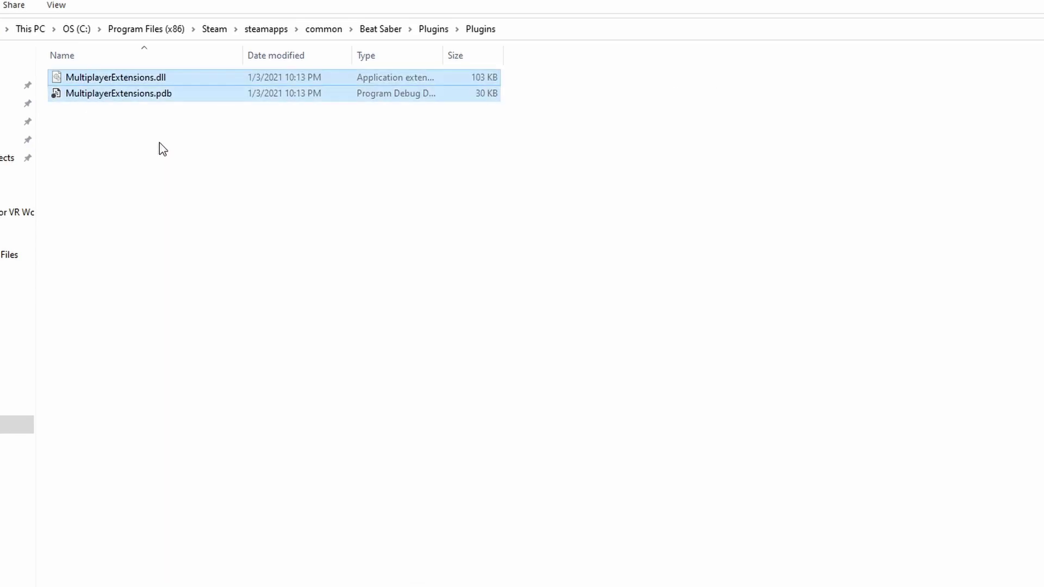
drag(169, 80, 433, 30)
key(alt+Up)
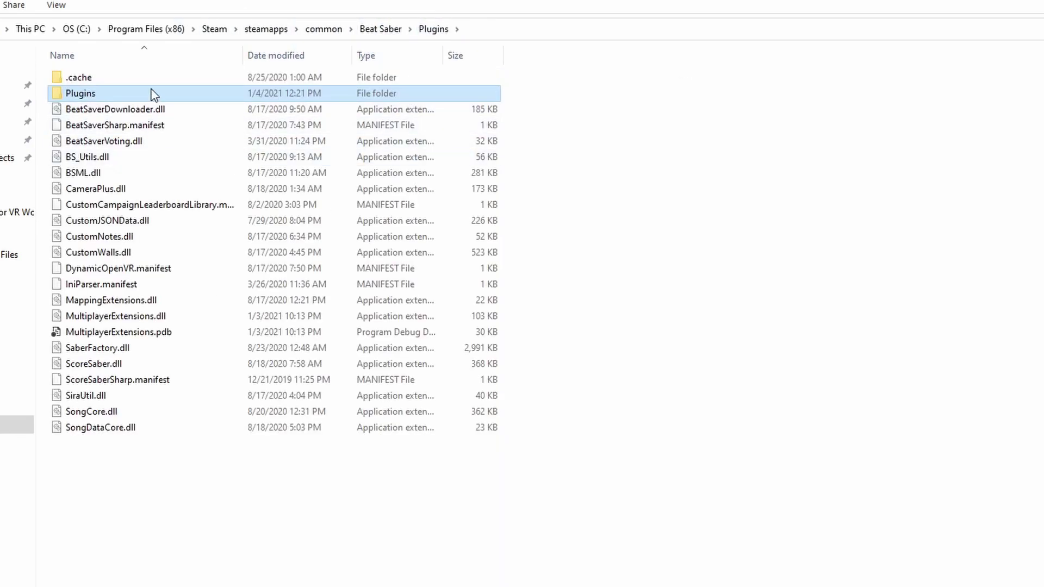
key(Delete)
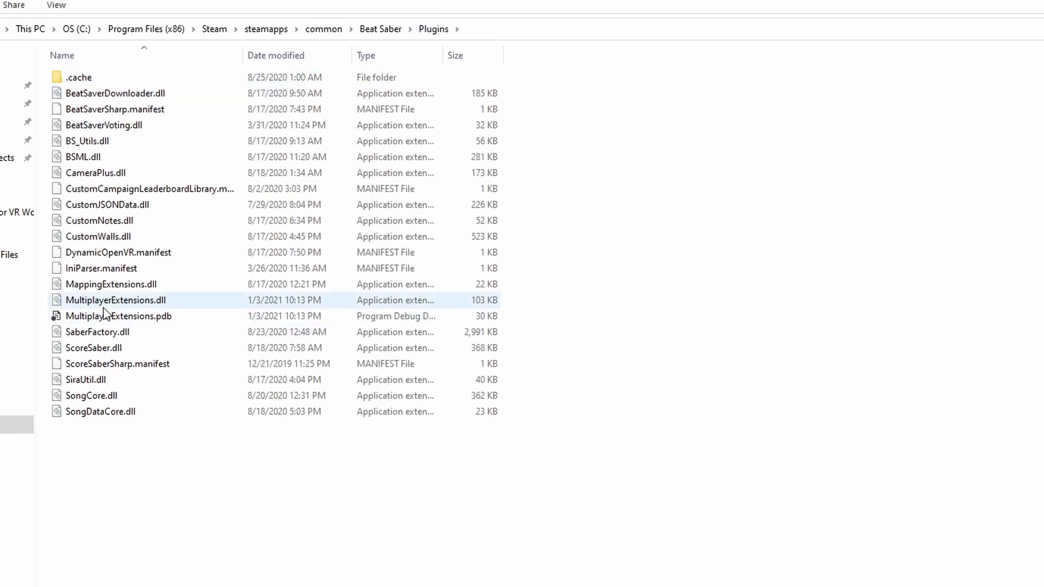
Step: Point out MultiplayerExtensions.dll and MultiplayerExtensions.pdb now sitting in Beat Saber's Plugins folder
click(117, 317)
click(127, 301)
click(143, 316)
click(151, 303)
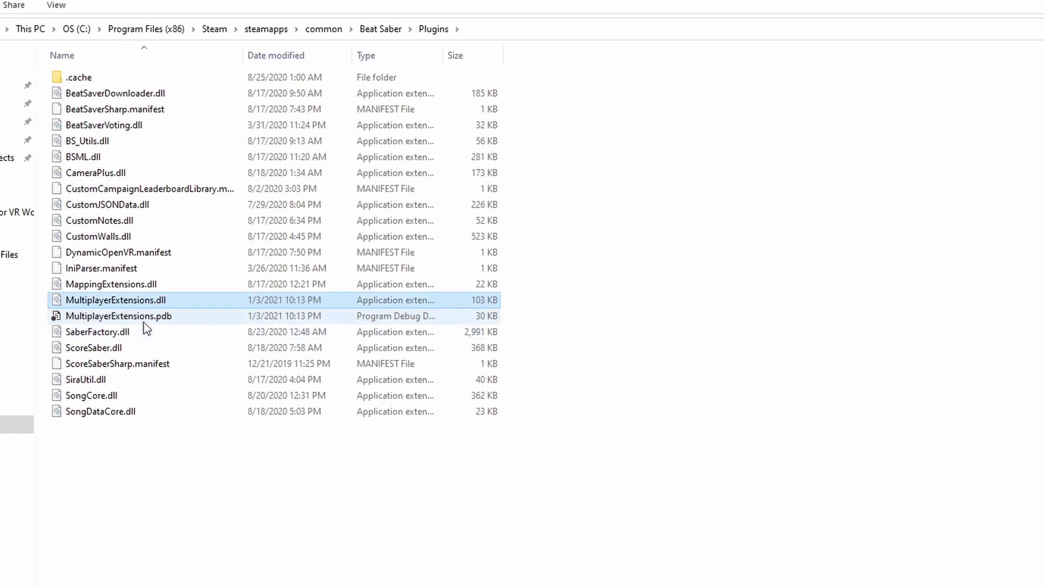
click(146, 318)
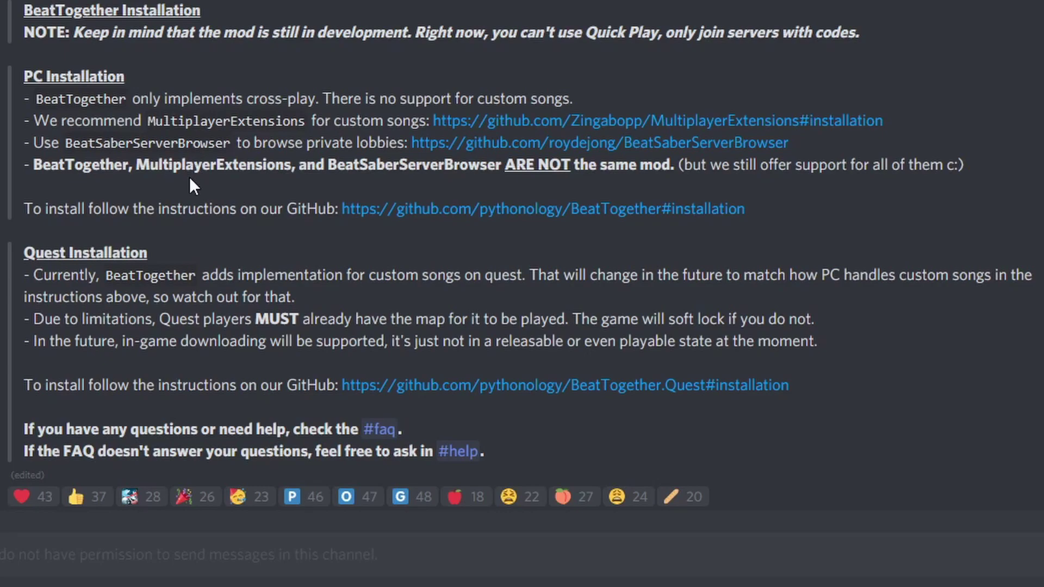
Step: Follow the github.com/pythonology/BeatTogether#installation link under PC Installation in Discord
click(511, 212)
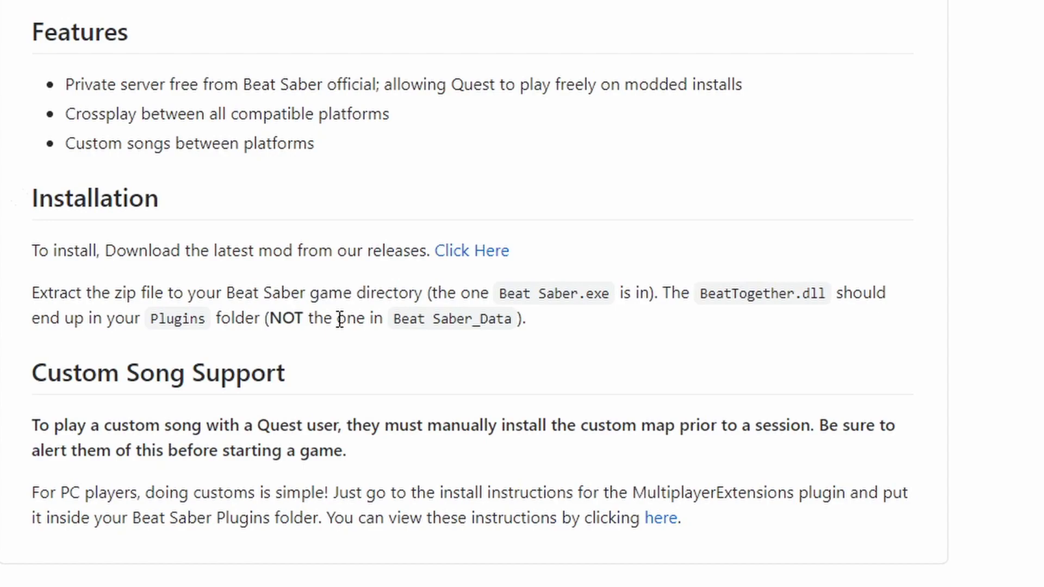
Step: Get the latest BeatTogether release and start extracting the archive's Plugins folder in 7-Zip
click(486, 251)
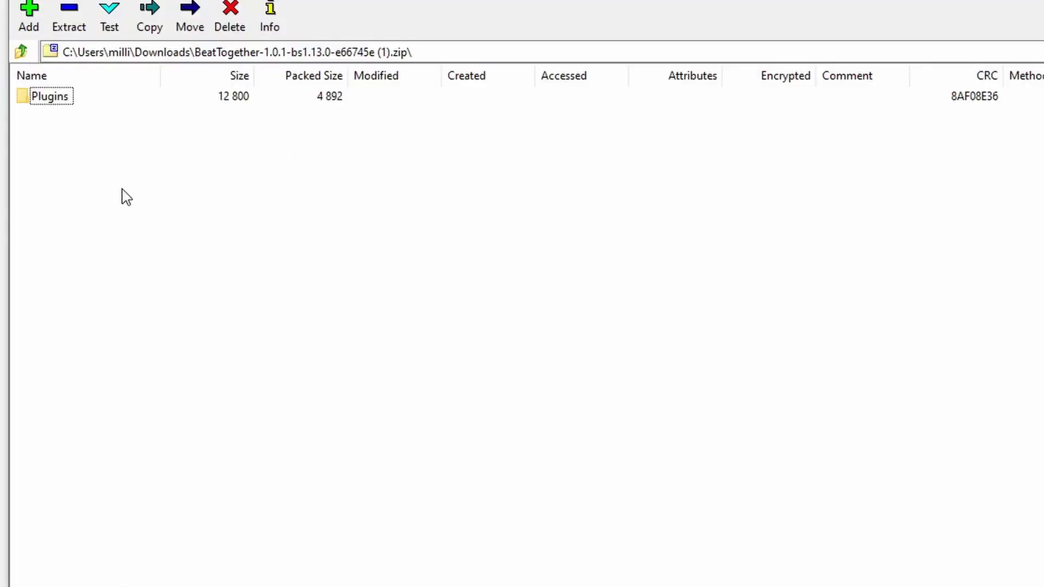
click(50, 96)
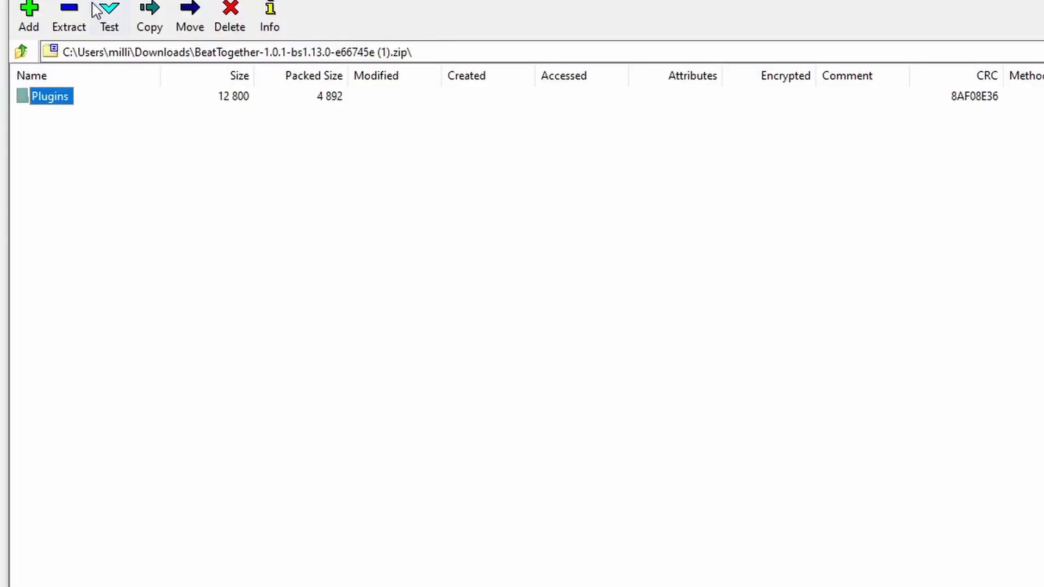
click(68, 25)
click(892, 165)
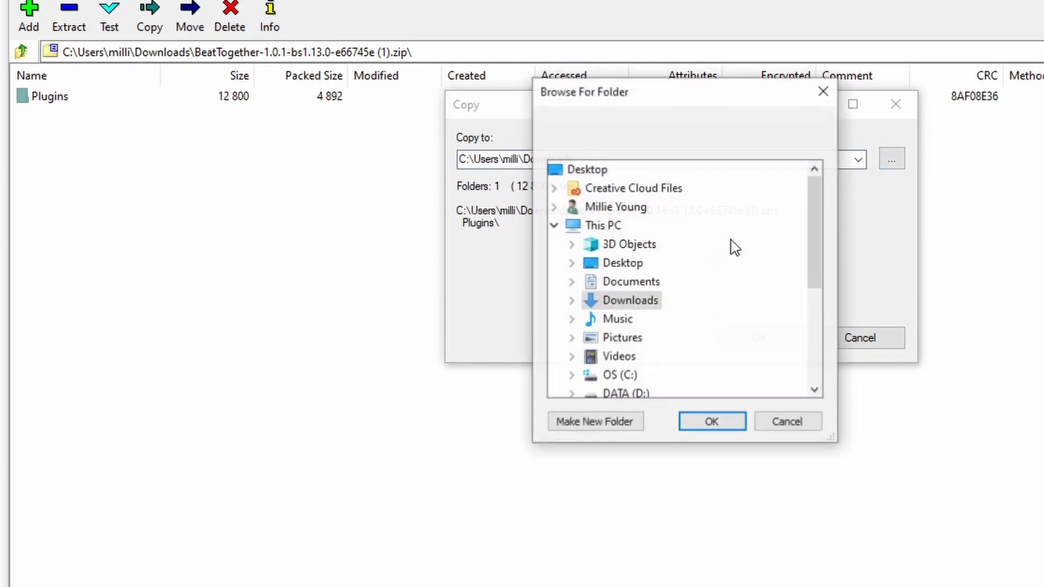
Step: Extract it into C:\Program Files (x86)\Steam\steamapps\common\Beat Saber\Plugins
scroll(587, 380, down, 2)
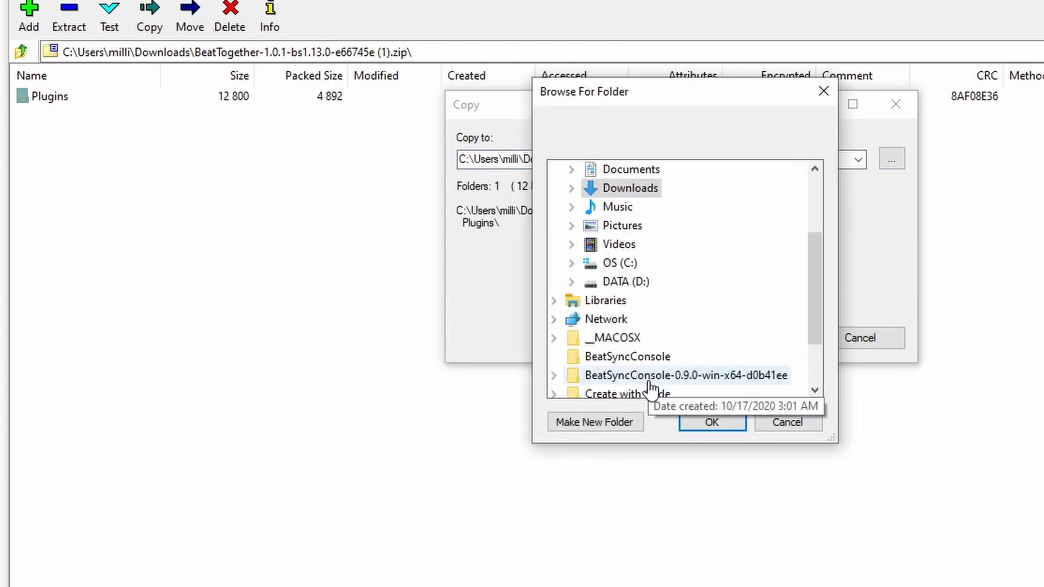
double_click(616, 264)
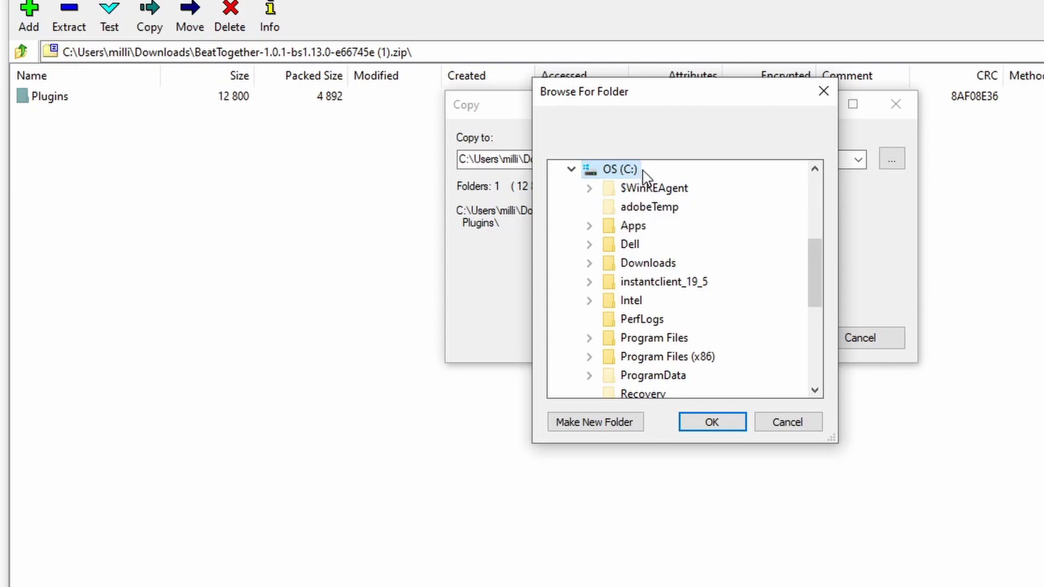
scroll(624, 373, down, 2)
double_click(666, 244)
scroll(681, 299, down, 2)
scroll(682, 299, down, 5)
double_click(675, 300)
scroll(682, 326, down, 2)
scroll(674, 294, down, 2)
double_click(686, 299)
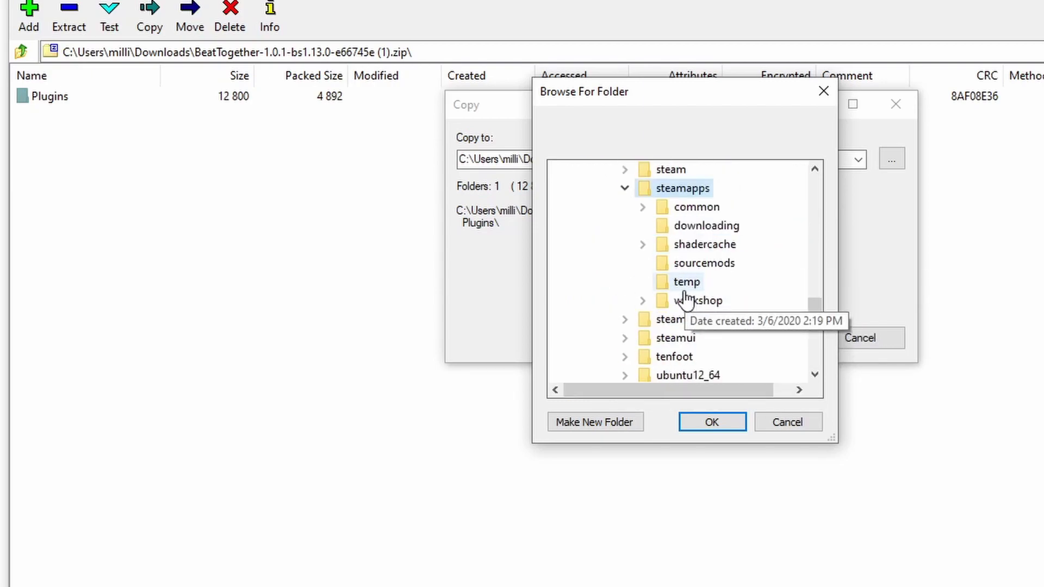
scroll(693, 282, up, 1)
double_click(698, 266)
scroll(694, 284, up, 2)
double_click(740, 189)
scroll(729, 283, down, 2)
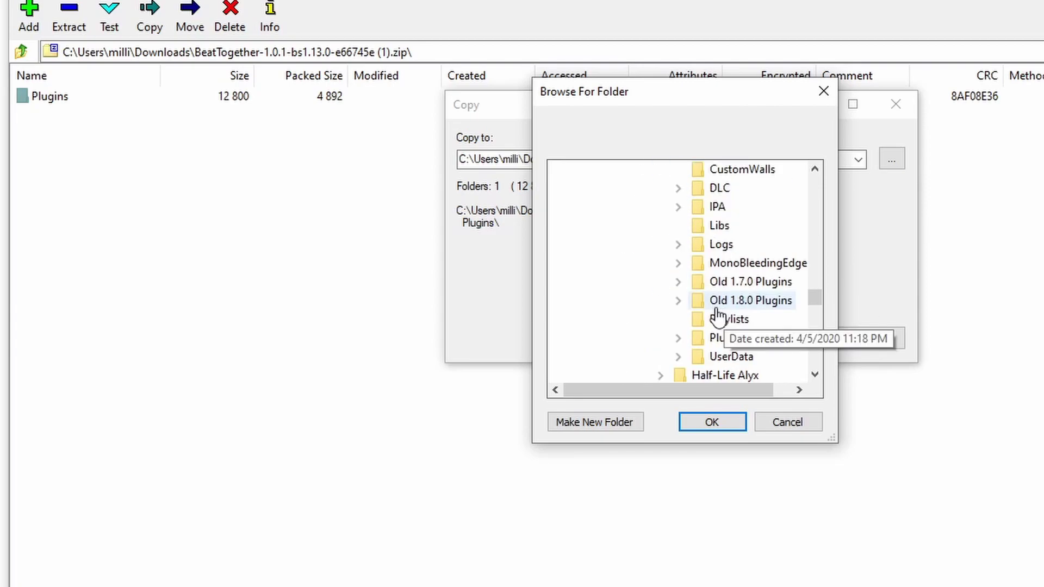
scroll(743, 344, up, 2)
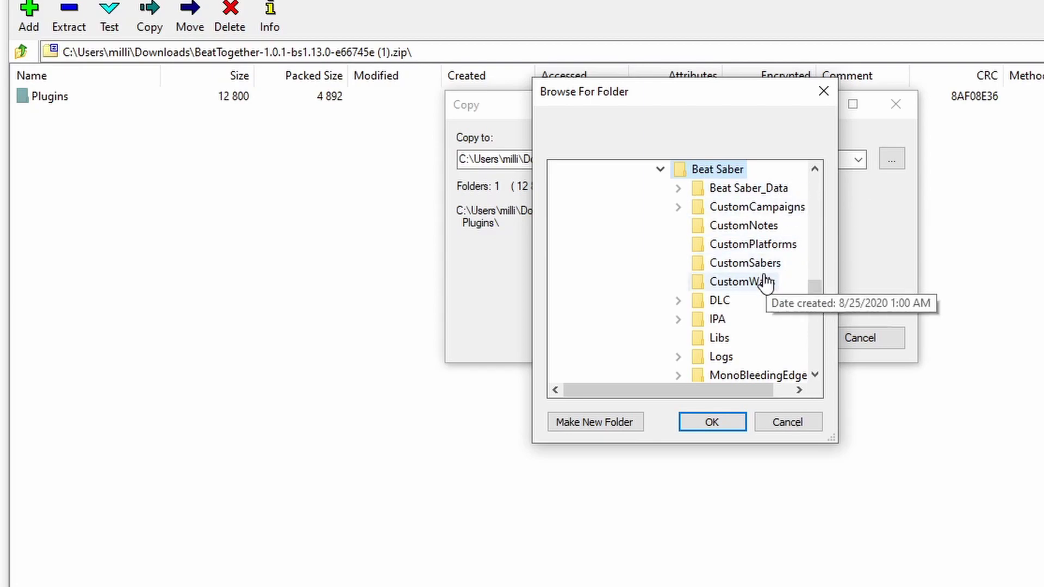
scroll(762, 285, down, 2)
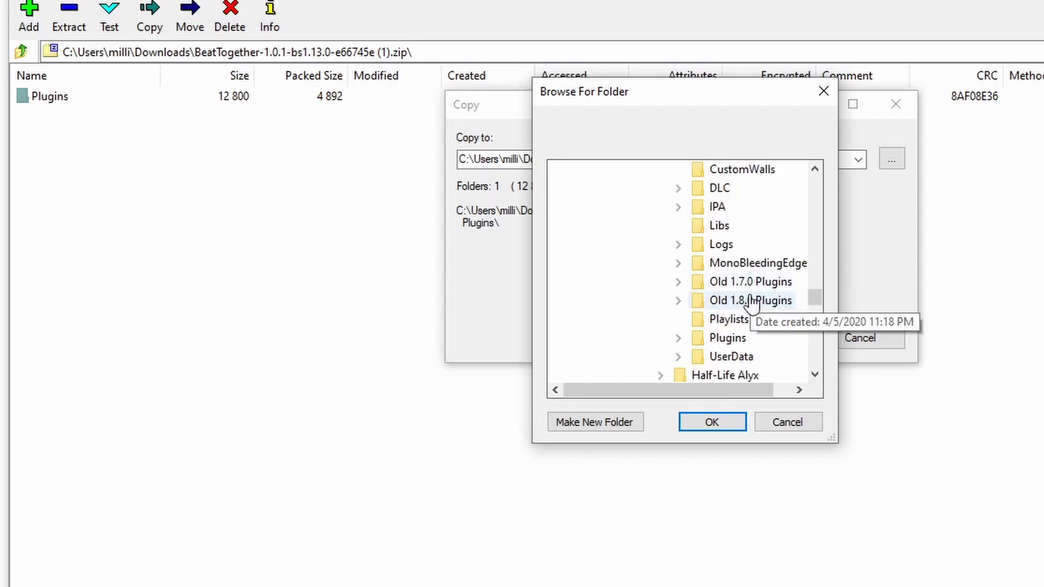
click(739, 342)
click(711, 422)
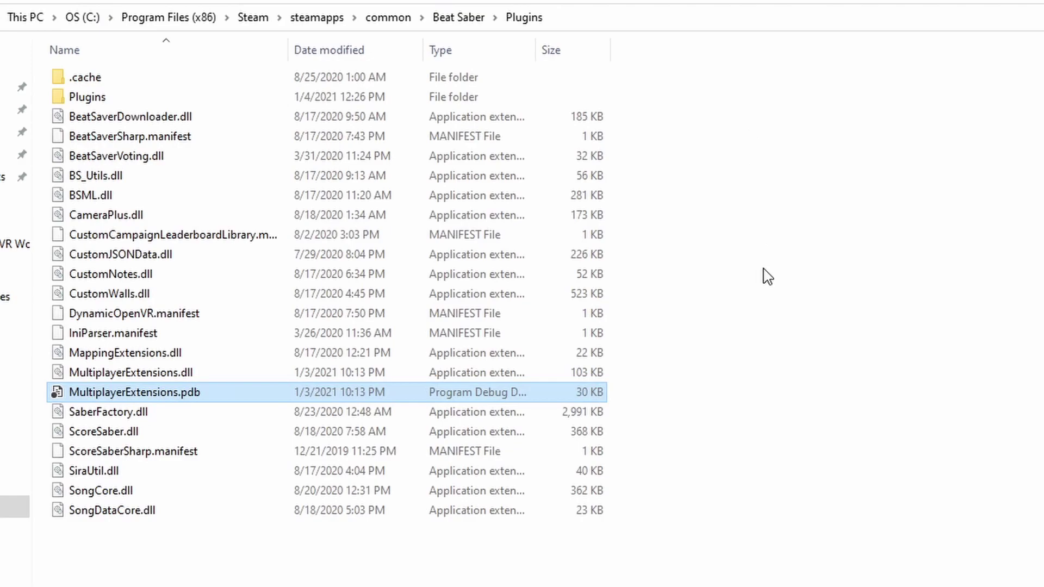
Step: Move BeatTogether.dll from the nested Plugins folder into Beat Saber's Plugins, then delete the empty subfolder
double_click(122, 97)
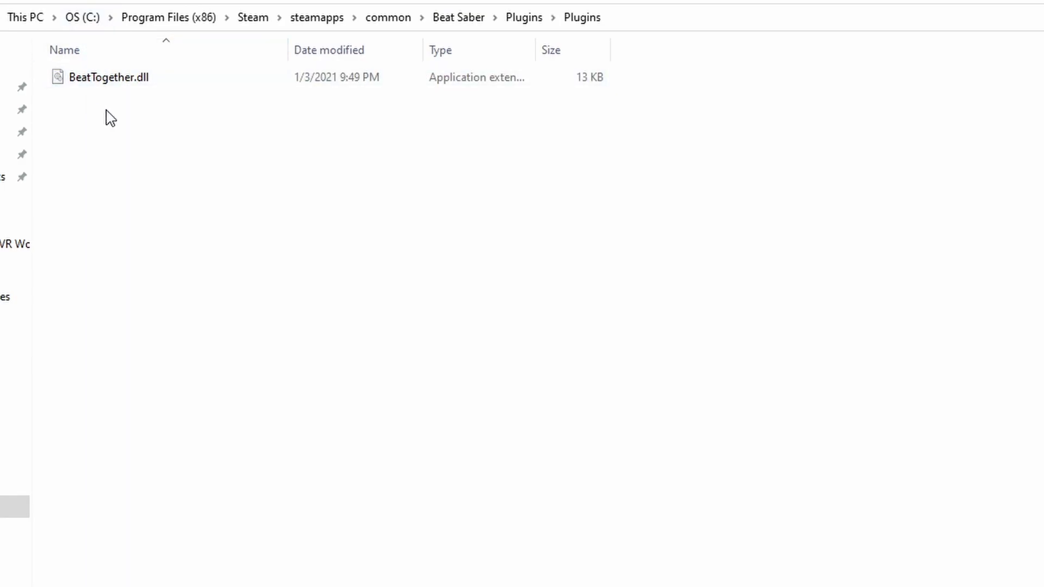
drag(123, 81, 526, 28)
key(alt+Up)
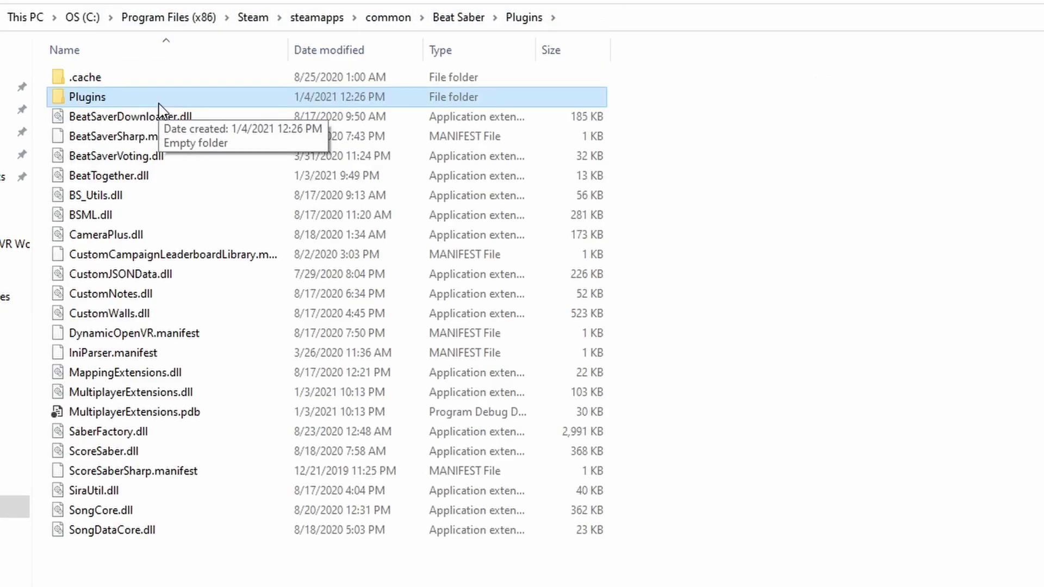
key(Delete)
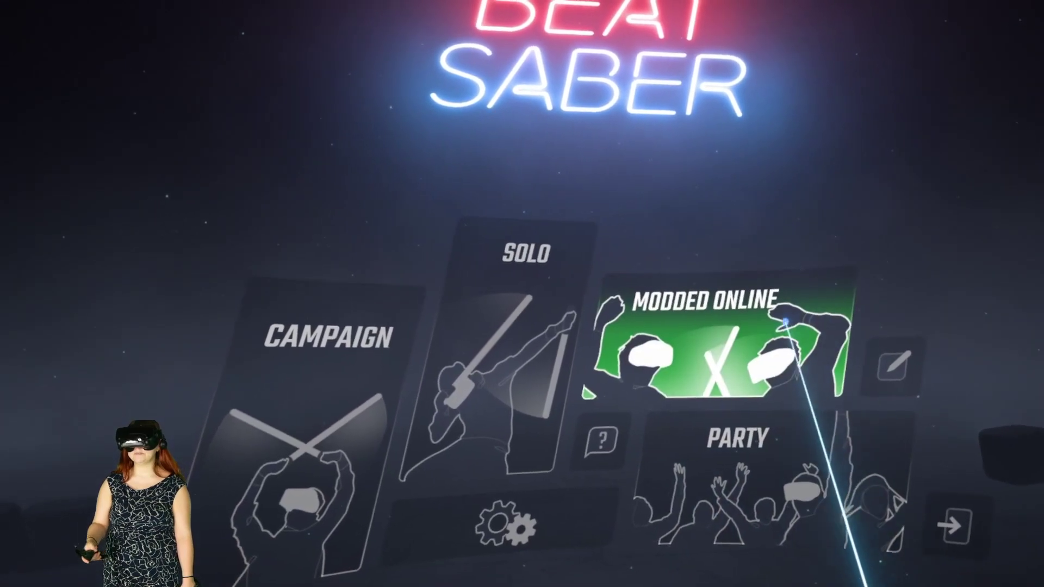
Step: Choose Modded Online from Beat Saber's main menu, then Join Via Code
click(775, 321)
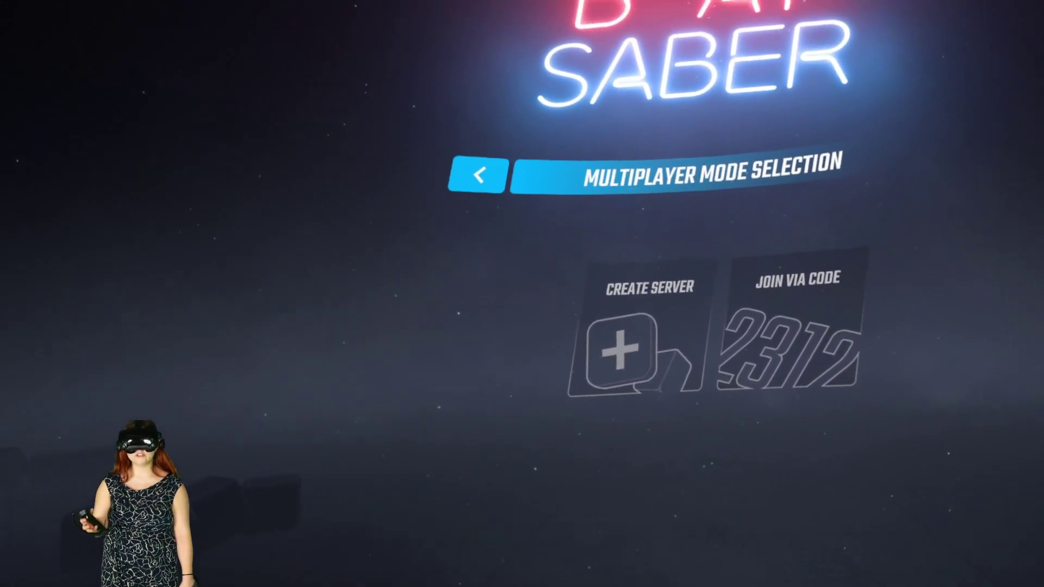
click(791, 338)
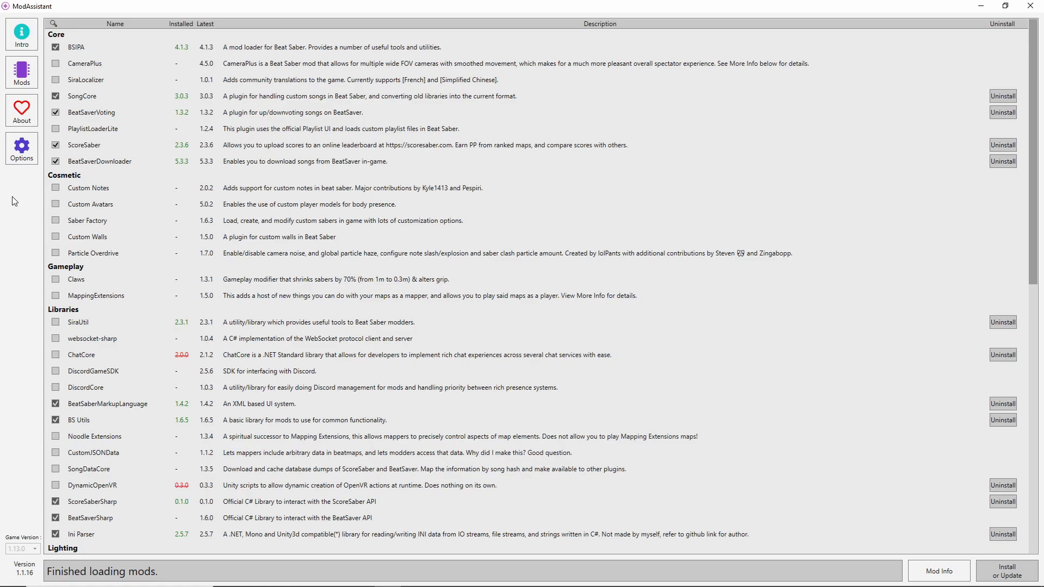
Step: Uninstall BSIPA from ModAssistant's Options page, then run Install or Update for the checked mods
click(22, 148)
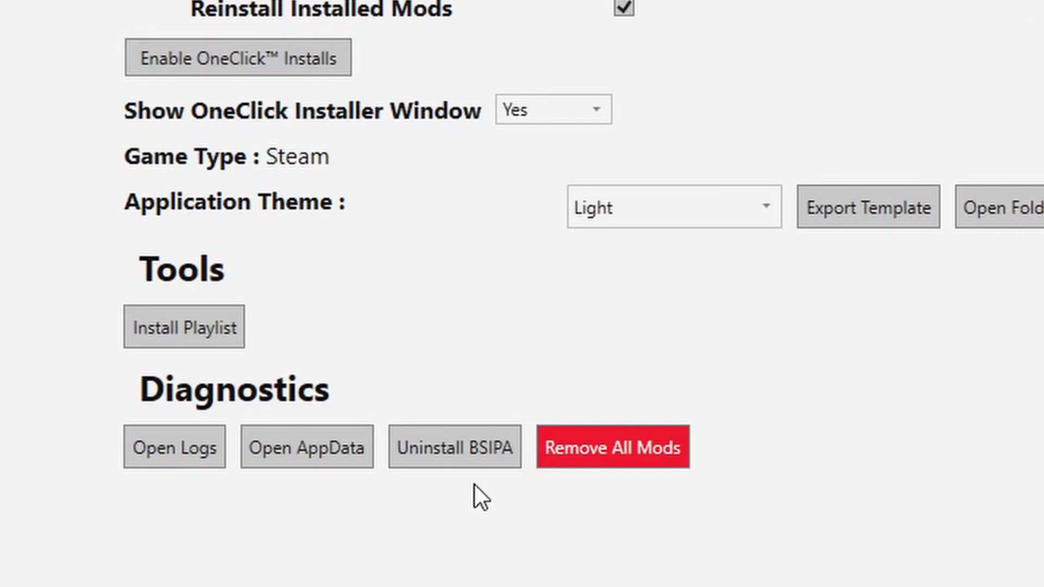
click(469, 452)
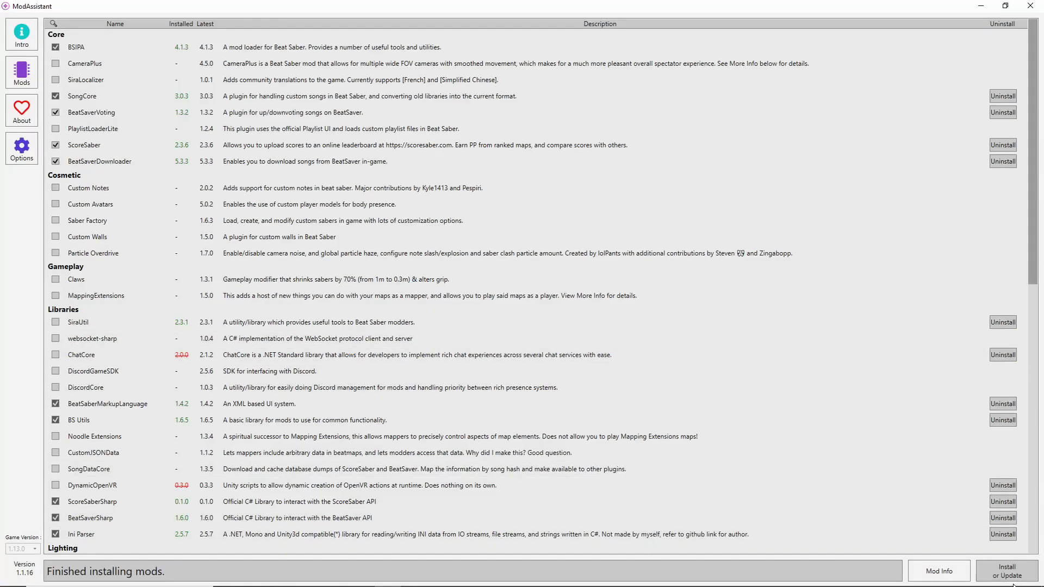
click(1014, 579)
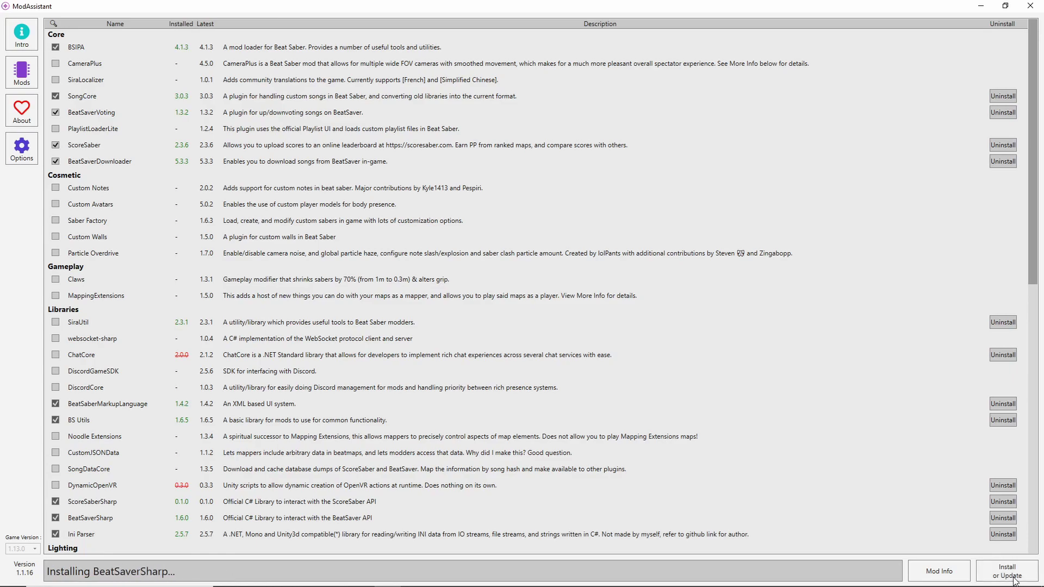